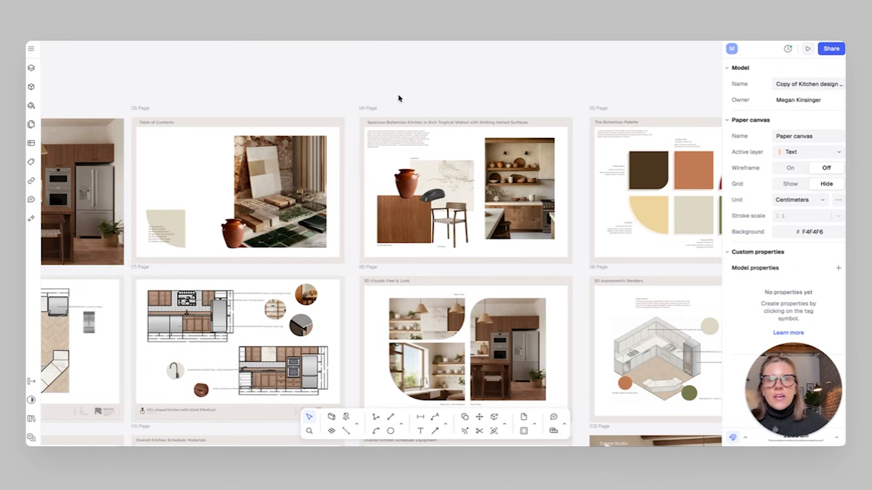
# Copy the dark kitchen photo from Pinterest and paste it onto page 4 of the kitchen design in the layout app
pyautogui.keyDown('ctrl'); pyautogui.scroll(5, 463, 176); pyautogui.keyUp('ctrl')
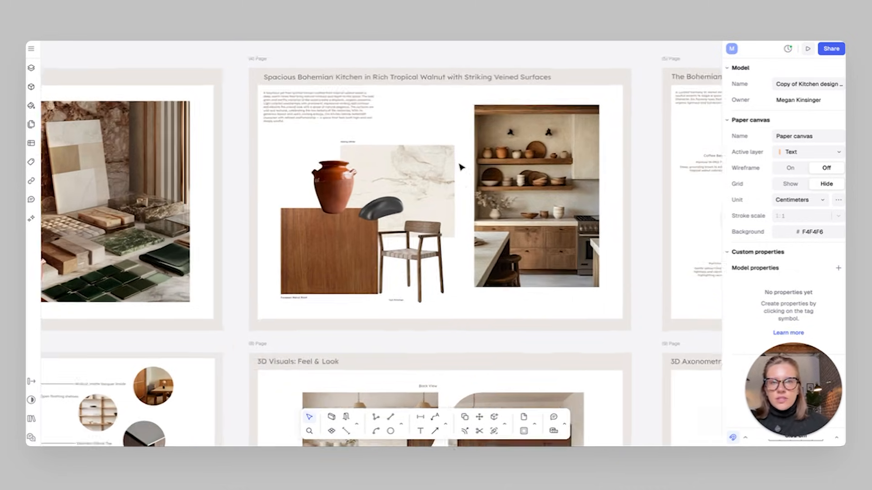
pyautogui.keyDown('ctrl'); pyautogui.scroll(2, 459, 167); pyautogui.keyUp('ctrl')
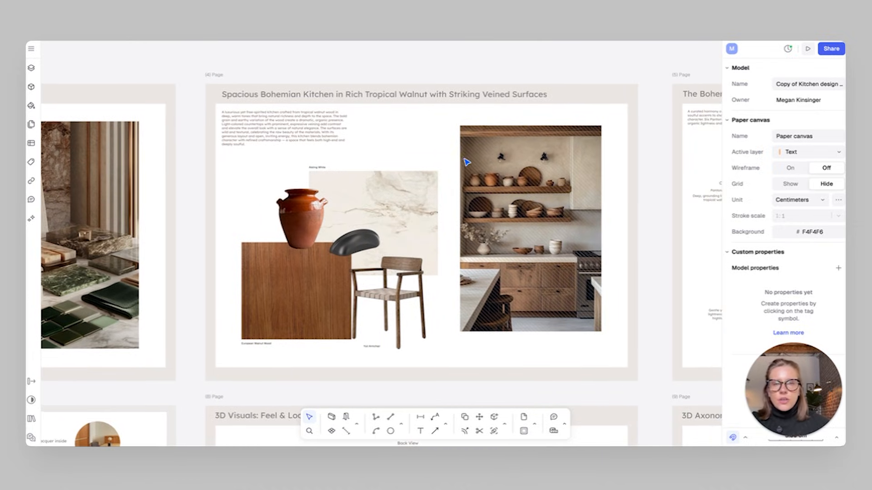
pyautogui.hscroll(-3, 467, 162)
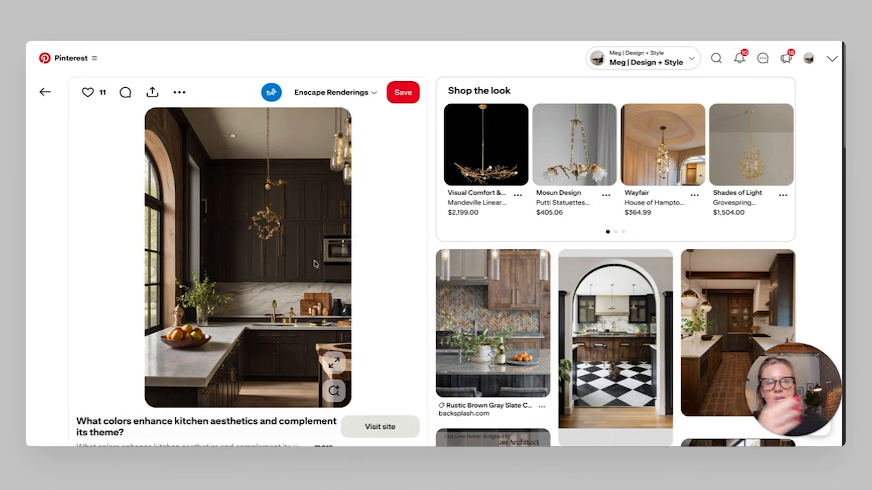
pyautogui.rightClick(263, 196)
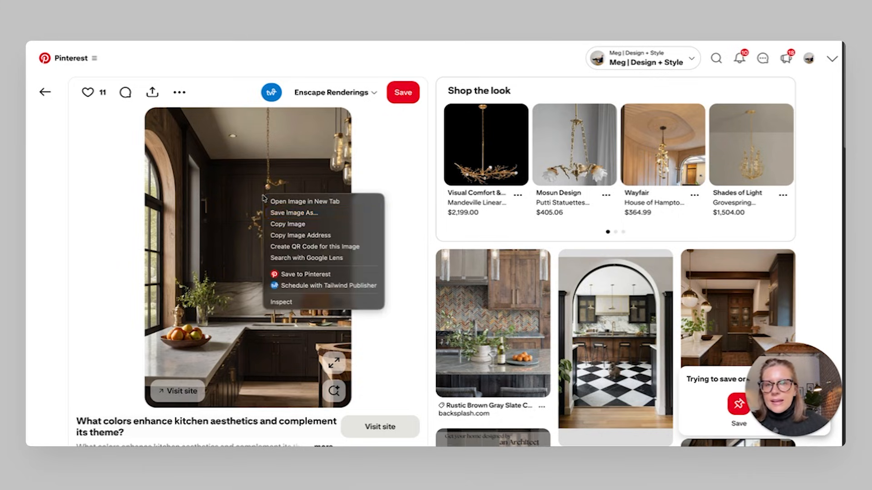
pyautogui.click(288, 224)
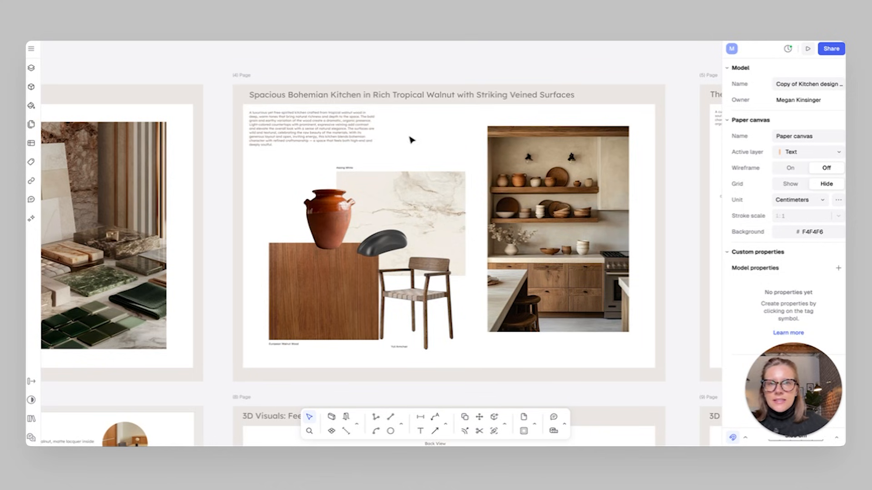
pyautogui.rightClick(411, 139)
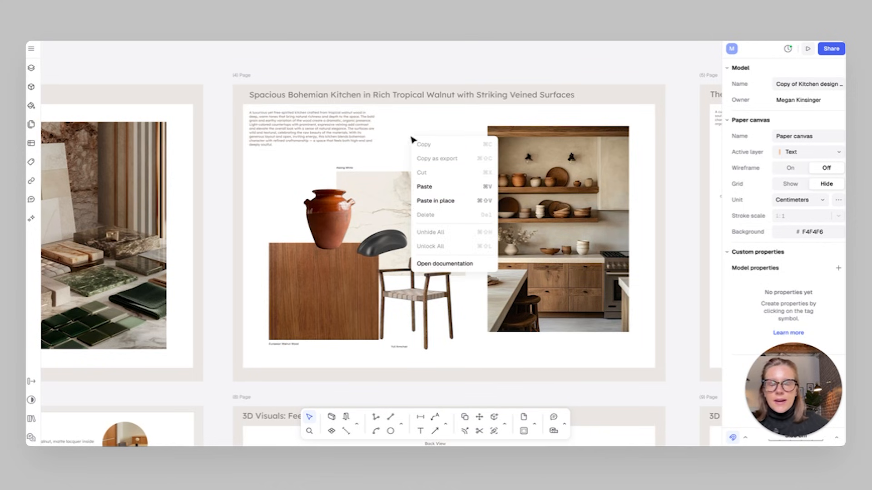
pyautogui.click(436, 187)
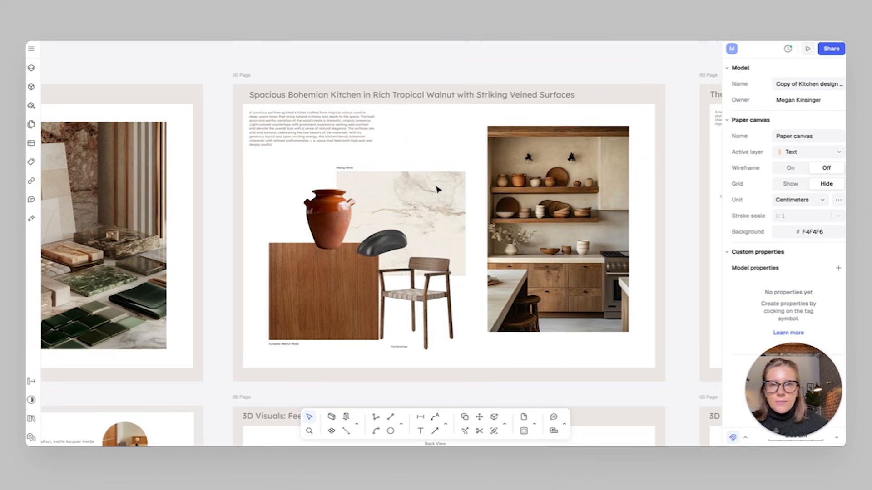
# Scale the pasted dark kitchen photo to about 8.95 × 13.38 cm and overlap it on the lower-right corner of the shelf photo
pyautogui.moveTo(454, 213); pyautogui.dragTo(549, 246)
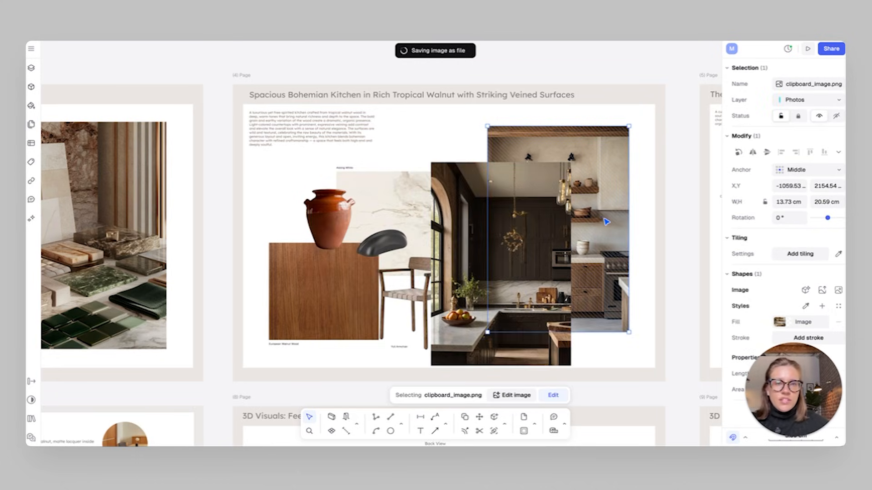
pyautogui.moveTo(459, 234); pyautogui.dragTo(513, 195)
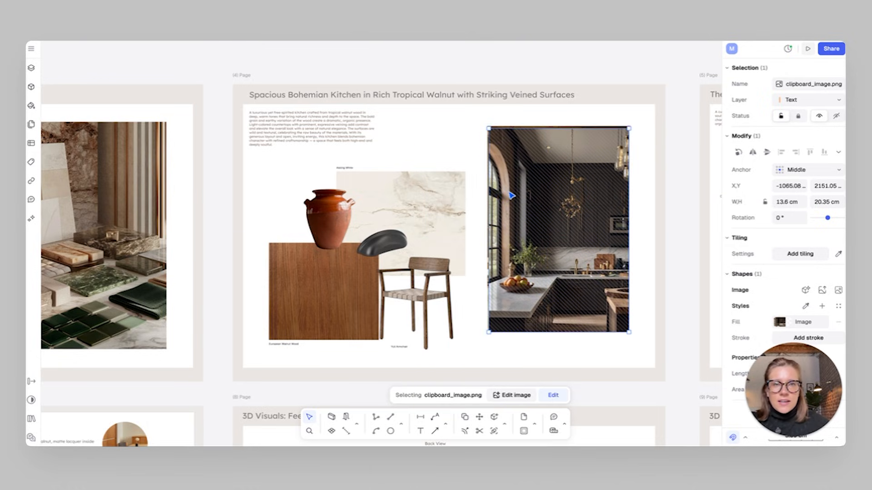
pyautogui.moveTo(548, 143); pyautogui.dragTo(417, 186)
pyautogui.moveTo(351, 343); pyautogui.dragTo(401, 274)
pyautogui.moveTo(430, 218); pyautogui.dragTo(588, 298)
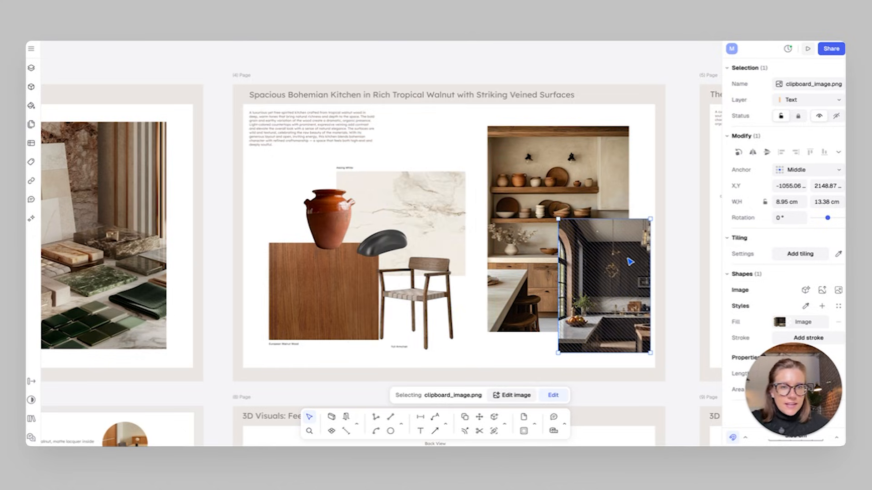
pyautogui.moveTo(626, 259); pyautogui.dragTo(629, 264)
pyautogui.click(642, 196)
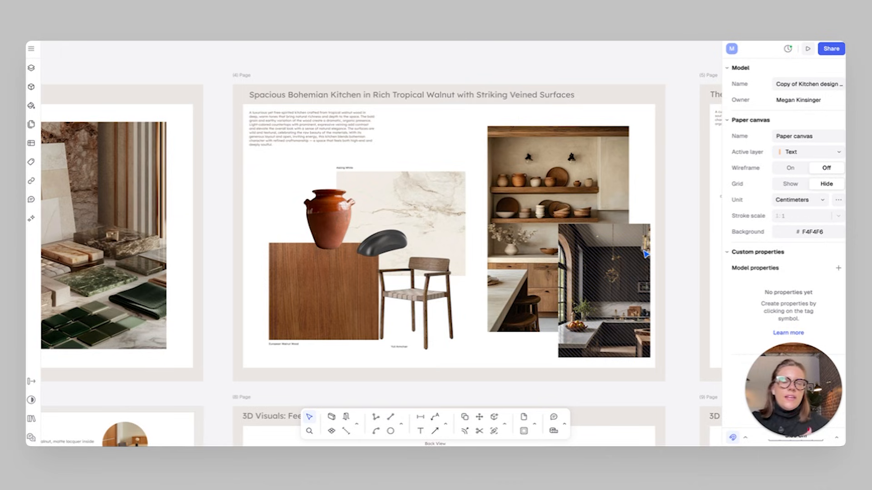
# Add a black 0.05 mm stroke to the small dark kitchen photo and check its edge up close
pyautogui.click(626, 278)
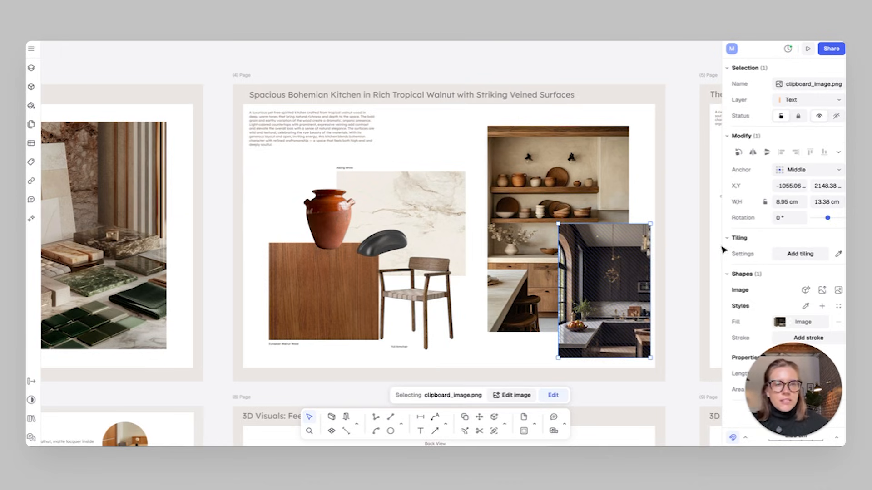
pyautogui.click(640, 189)
pyautogui.click(587, 189)
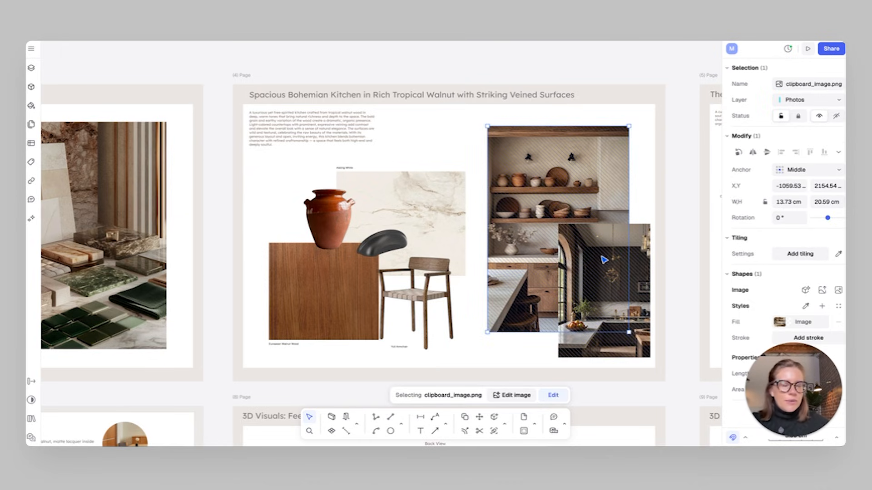
pyautogui.click(646, 262)
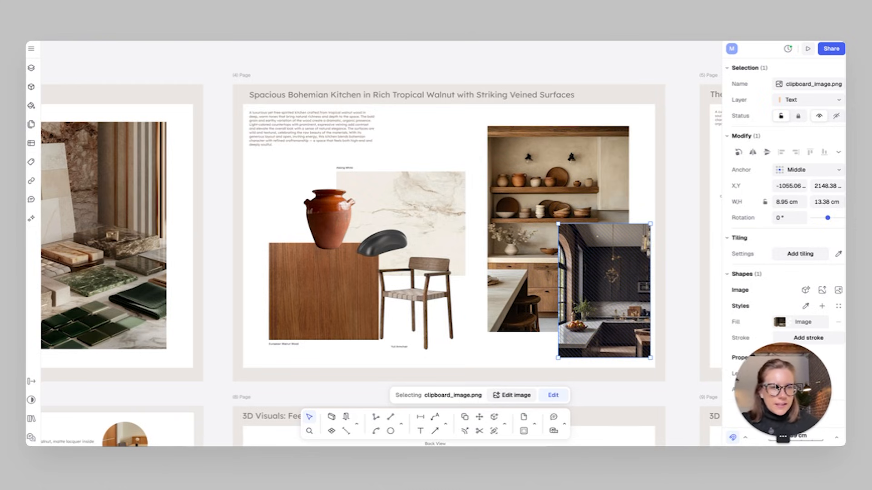
pyautogui.click(784, 342)
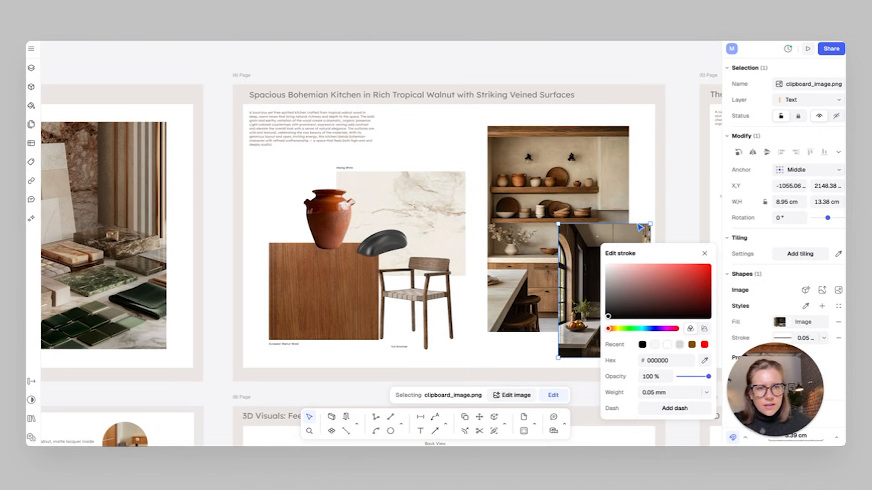
pyautogui.click(646, 193)
pyautogui.hscroll(5, 506, 199)
pyautogui.scroll(-2, 506, 199)
pyautogui.keyDown('ctrl'); pyautogui.scroll(5, 506, 199); pyautogui.keyUp('ctrl')
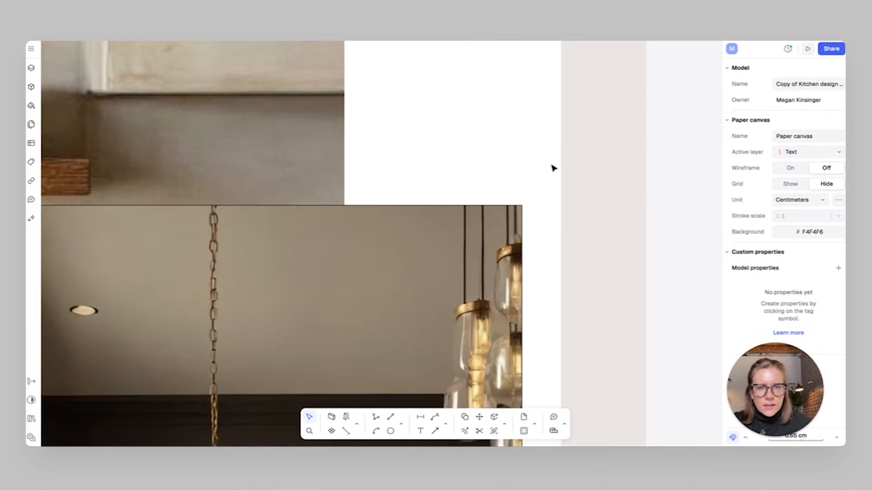
# Increase the stroke weight of the small dark kitchen photo, trying 0.35 mm and settling on 2 mm
pyautogui.click(471, 233)
pyautogui.keyDown('ctrl'); pyautogui.scroll(-3, 449, 215); pyautogui.keyUp('ctrl')
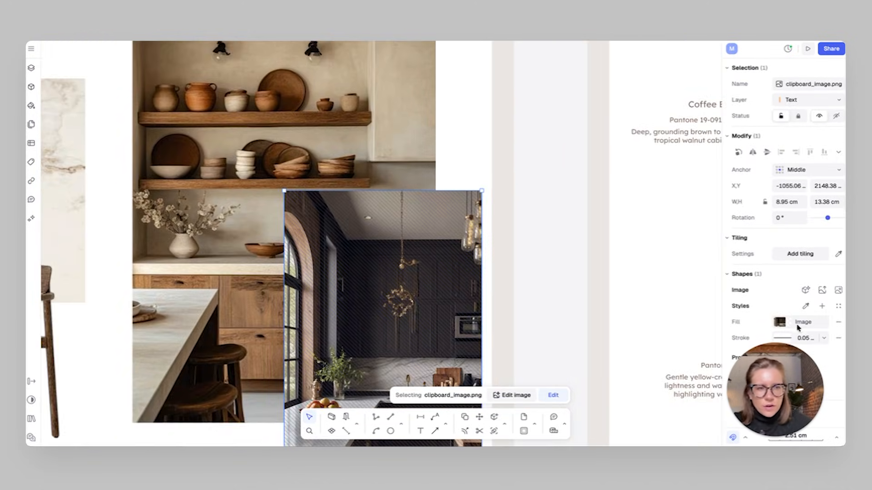
pyautogui.click(788, 341)
pyautogui.click(677, 392)
pyautogui.click(707, 392)
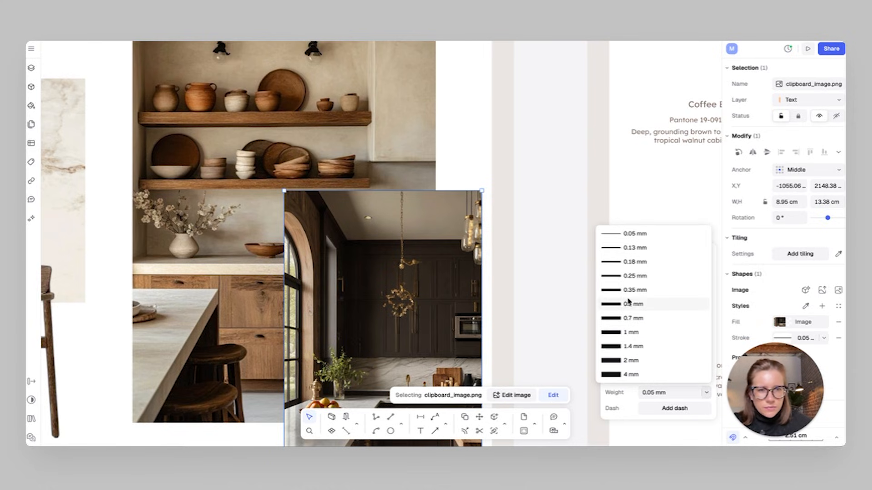
pyautogui.click(629, 298)
pyautogui.click(705, 393)
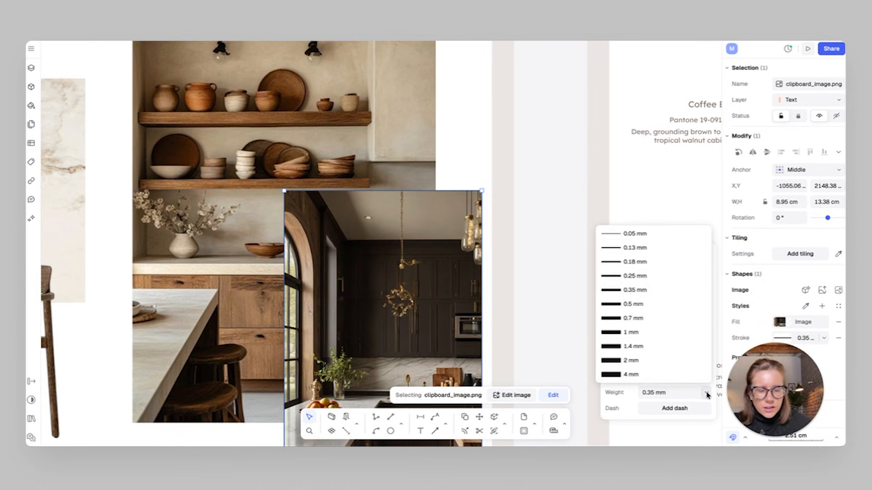
pyautogui.click(676, 363)
pyautogui.click(535, 237)
pyautogui.click(508, 212)
pyautogui.scroll(-5, 508, 210)
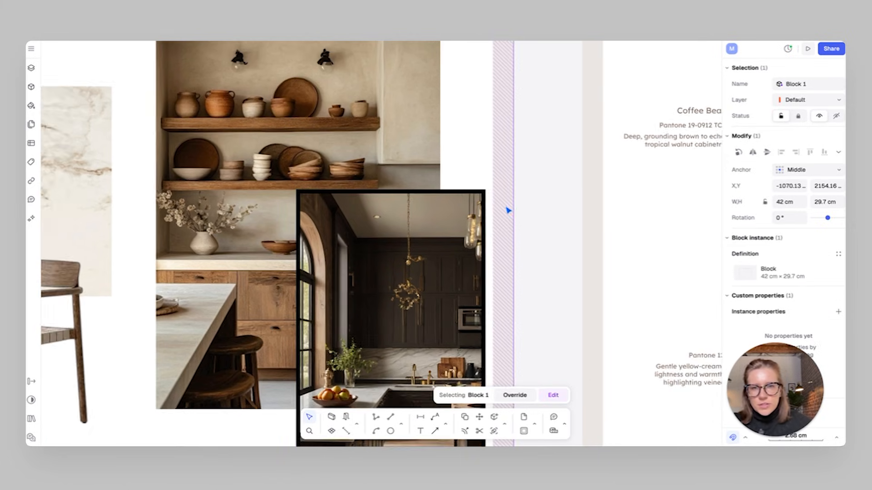
pyautogui.moveTo(484, 213); pyautogui.dragTo(579, 229, button='middle')
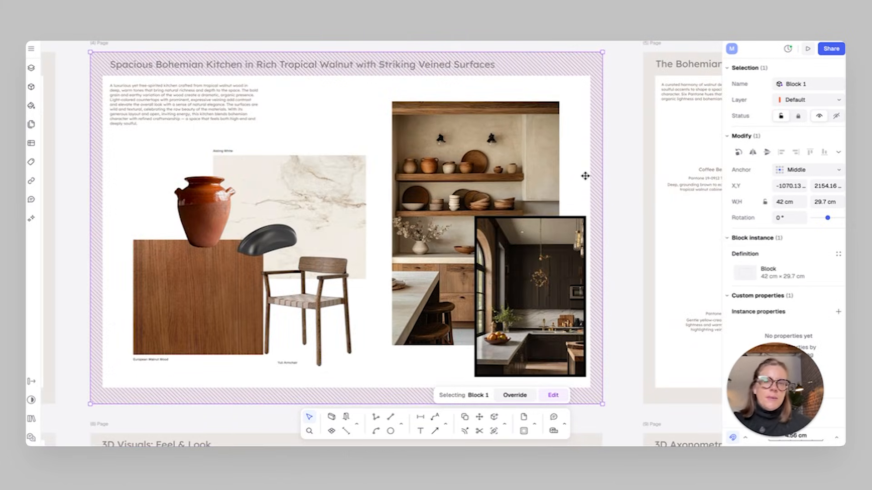
pyautogui.moveTo(584, 175); pyautogui.dragTo(596, 179, button='middle')
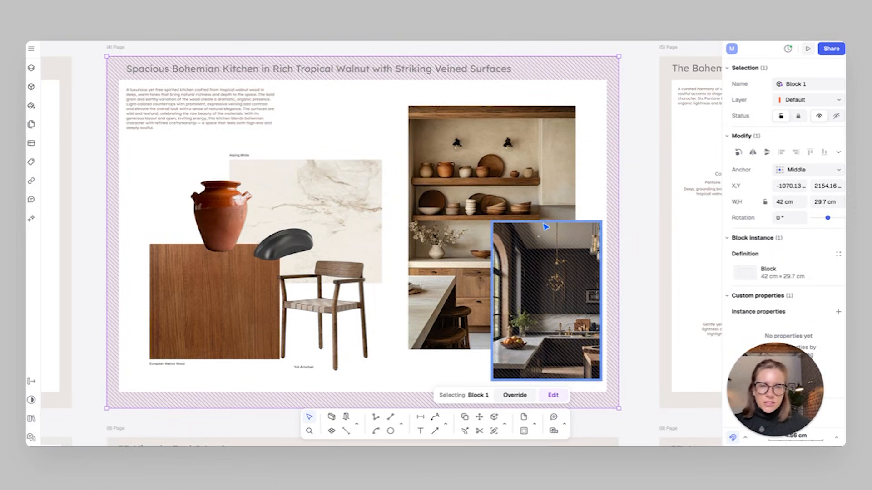
pyautogui.moveTo(505, 200); pyautogui.dragTo(513, 203, button='middle')
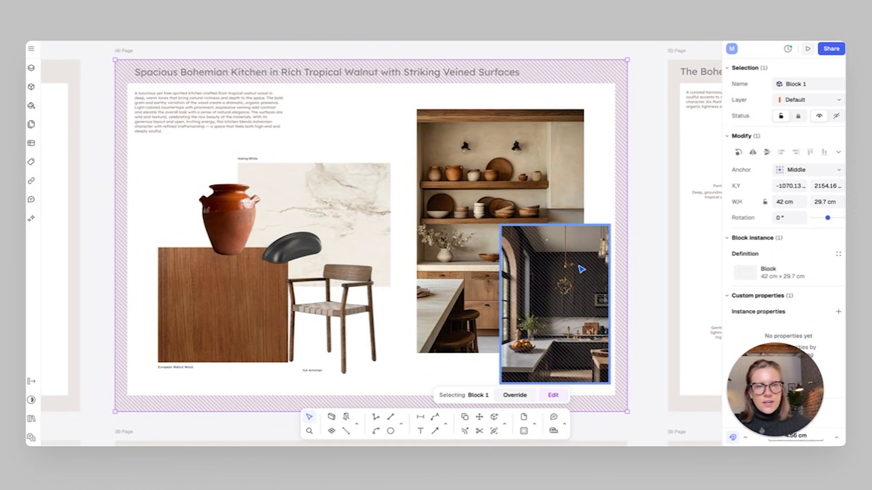
pyautogui.moveTo(396, 269); pyautogui.dragTo(420, 251, button='middle')
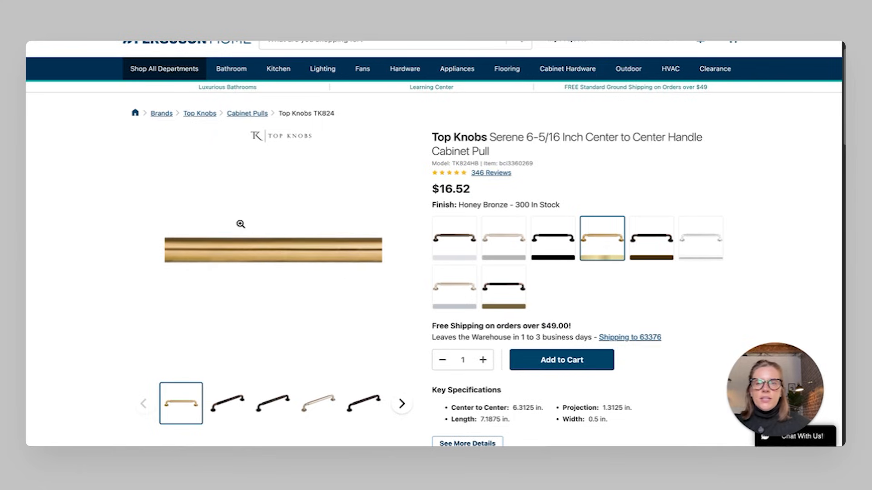
# Switch to the Ferguson Home product page and capture a cropped screenshot of the Honey Bronze cabinet pull to the clipboard
pyautogui.rightClick(265, 236)
pyautogui.click(95, 157)
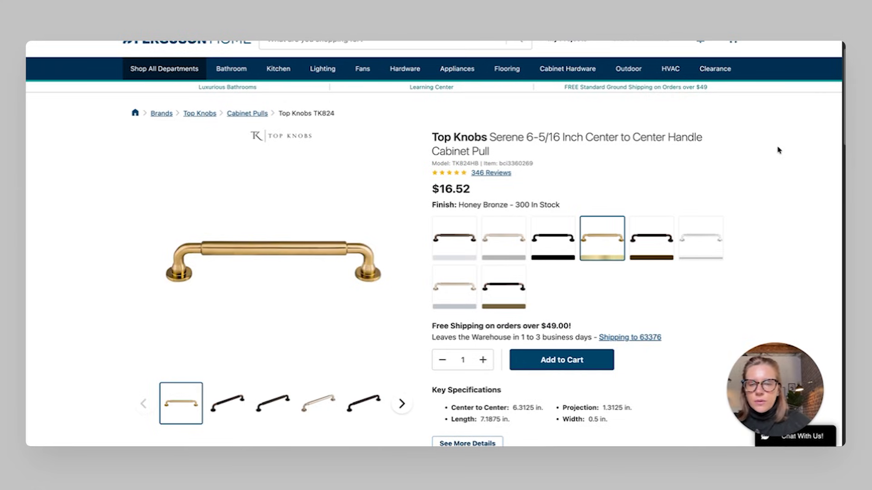
pyautogui.press('super+shift+5')
pyautogui.moveTo(471, 190); pyautogui.dragTo(308, 110)
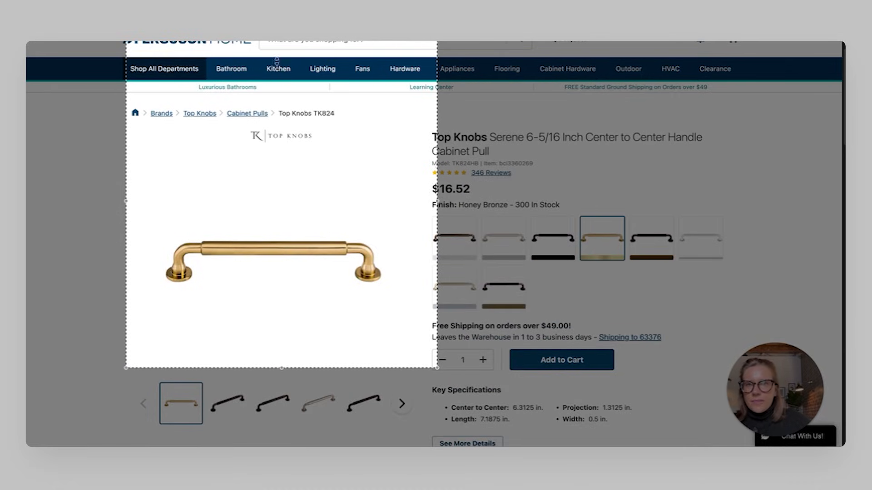
pyautogui.moveTo(276, 60); pyautogui.dragTo(277, 168)
pyautogui.moveTo(436, 263); pyautogui.dragTo(409, 268)
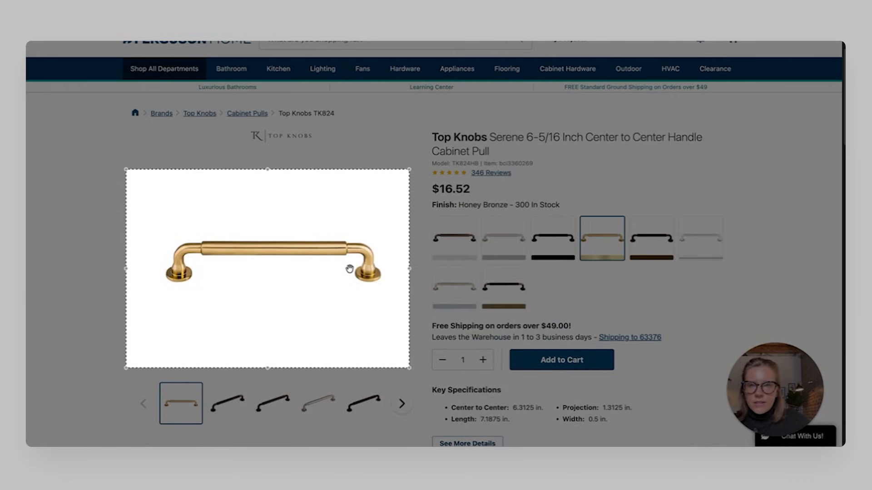
pyautogui.moveTo(126, 269); pyautogui.dragTo(133, 269)
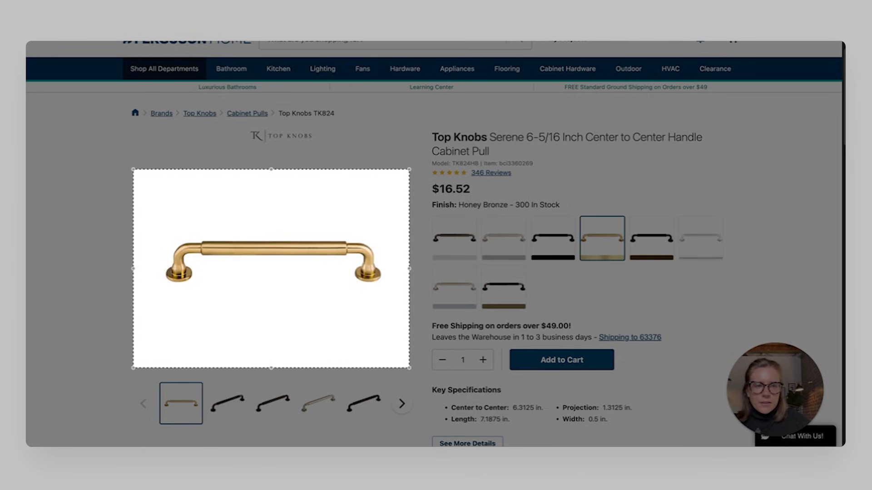
pyautogui.click(749, 452)
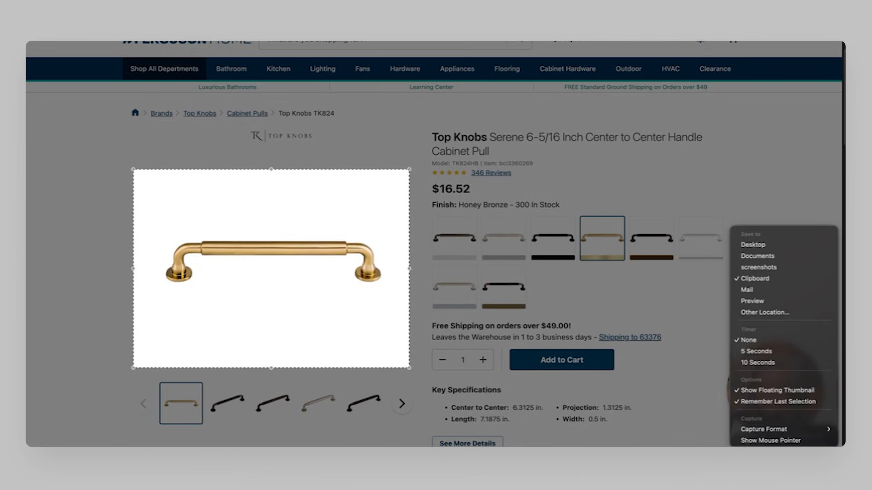
pyautogui.click(749, 452)
pyautogui.click(780, 452)
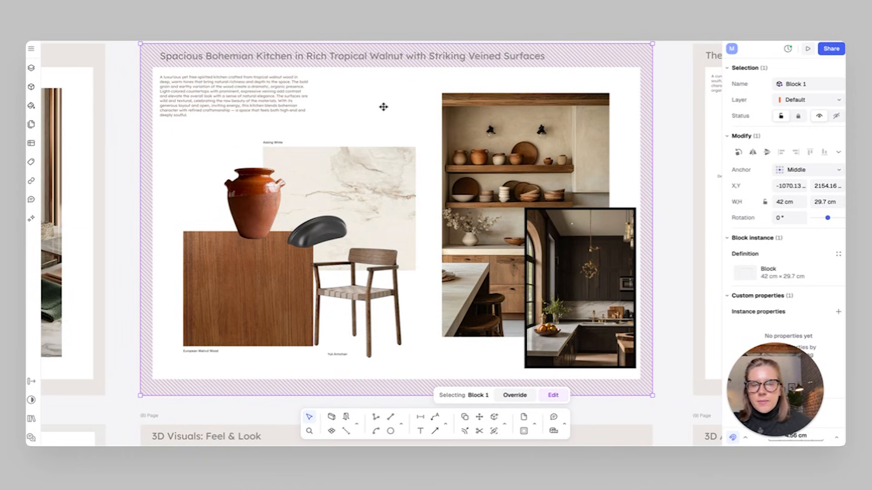
# Paste the cabinet pull image onto page 4, scale it to about 8.69 × 6.43 cm and place it over the marble sample's upper right
pyautogui.hscroll(-3, 395, 133)
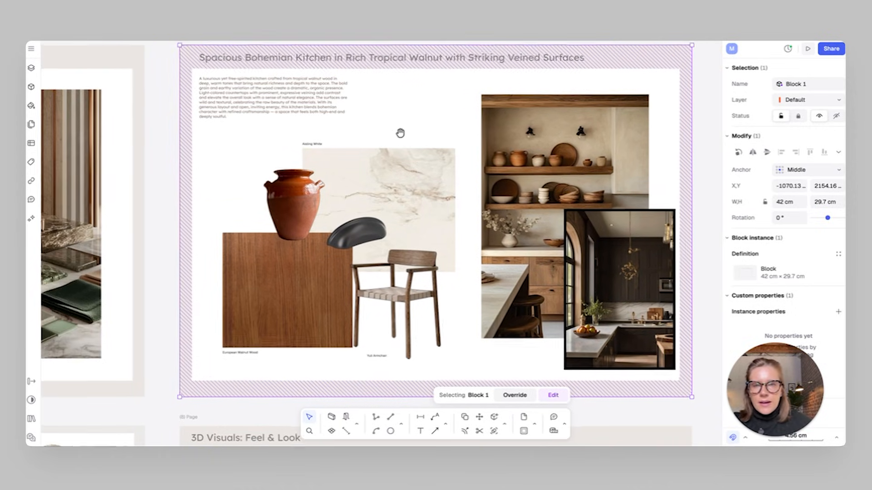
pyautogui.hotkey('ctrl', 'v')
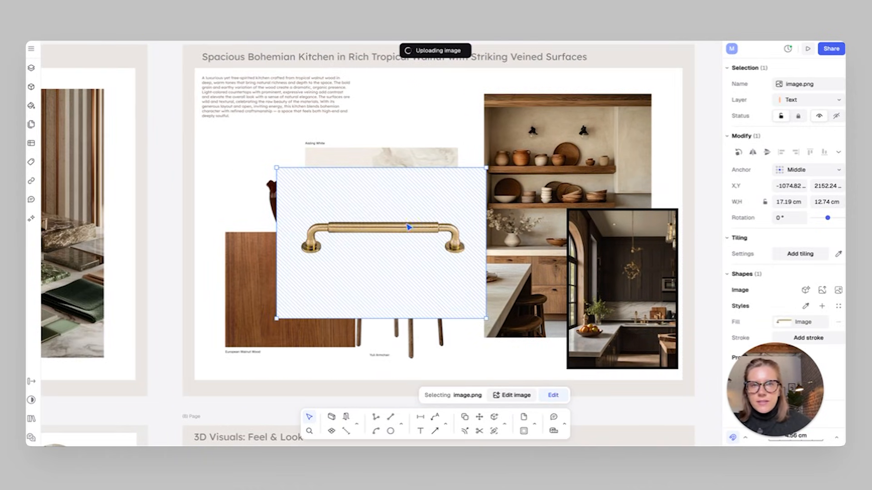
pyautogui.moveTo(272, 106); pyautogui.dragTo(345, 156)
pyautogui.moveTo(421, 218); pyautogui.dragTo(412, 160)
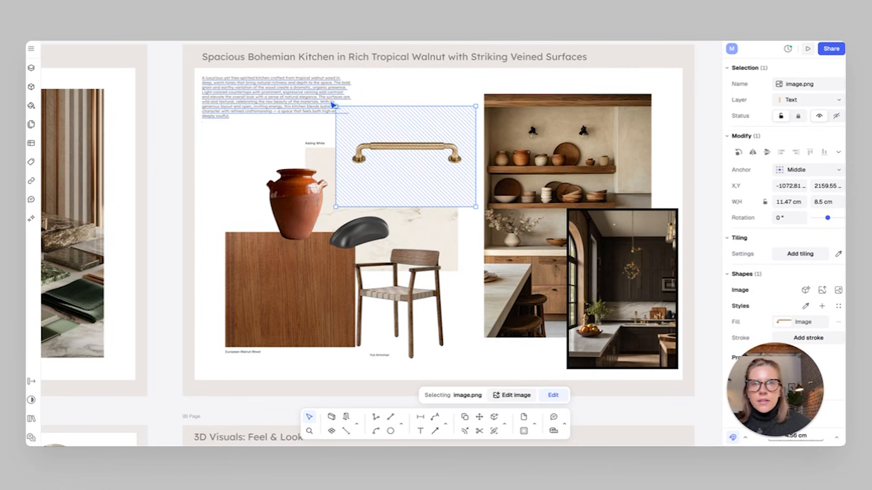
pyautogui.moveTo(336, 107); pyautogui.dragTo(373, 134)
pyautogui.moveTo(411, 145)
pyautogui.mouseDown()
pyautogui.moveTo(407, 137)
pyautogui.moveTo(401, 147)
pyautogui.mouseUp()
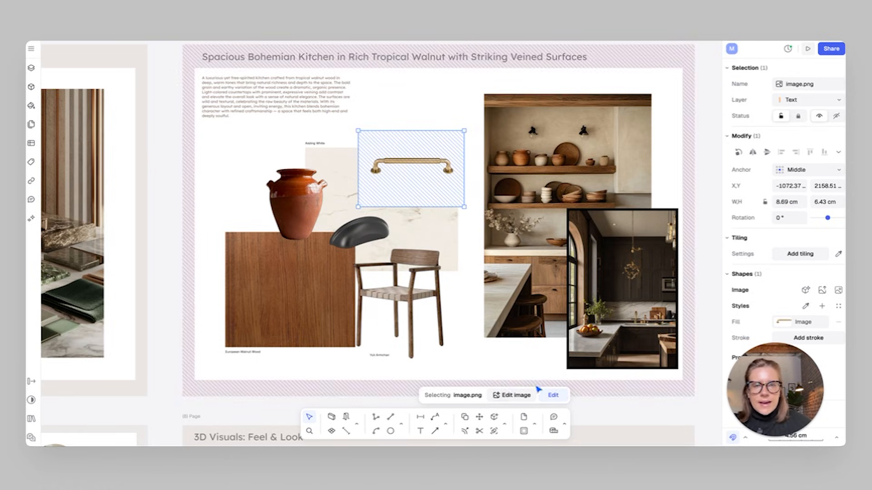
# Remove the background from the cabinet pull image and apply the edit
pyautogui.click(507, 396)
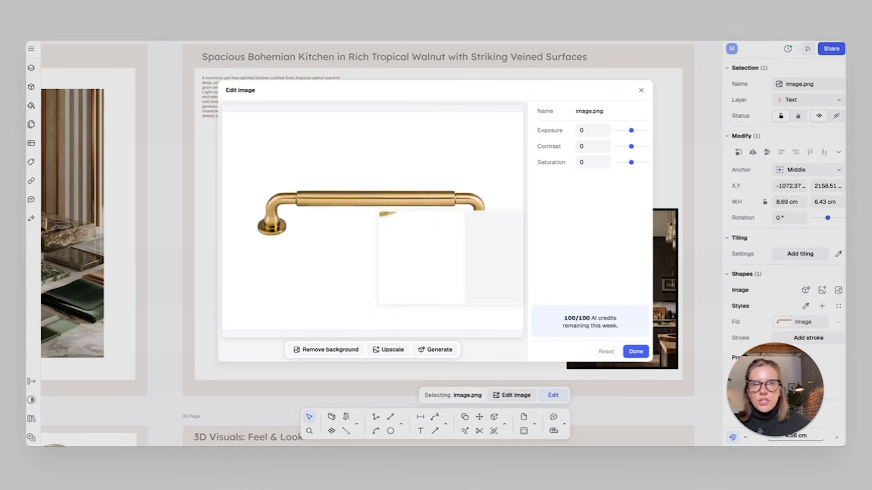
pyautogui.click(339, 352)
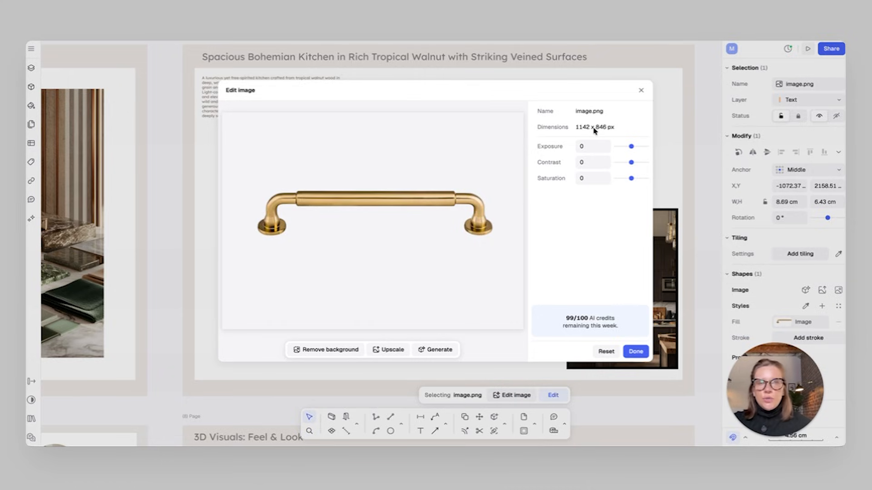
pyautogui.click(393, 349)
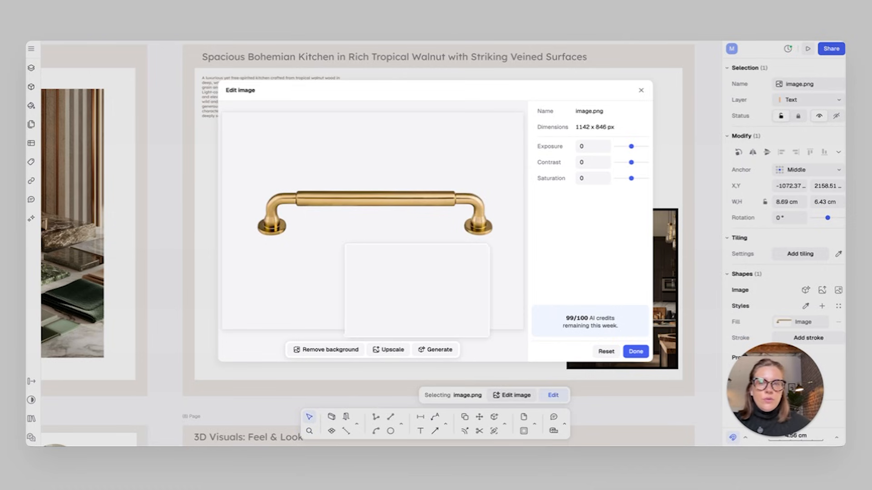
pyautogui.click(636, 352)
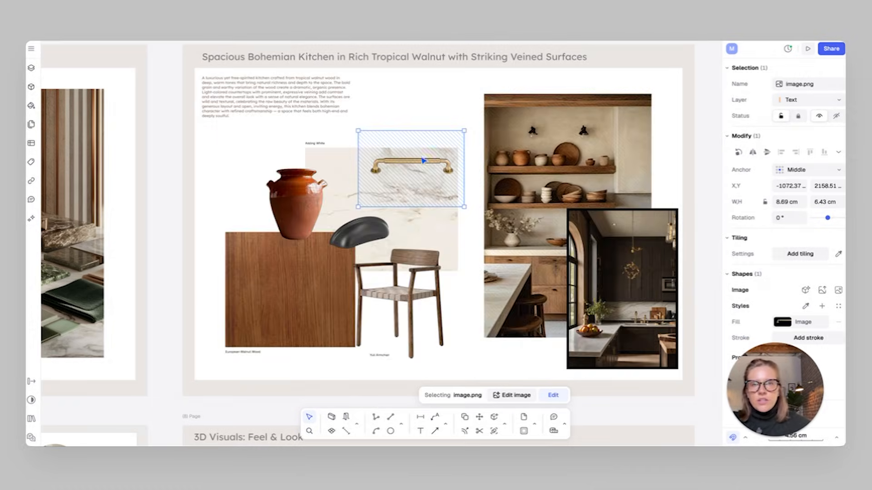
# Rotate the cabinet pull image to -90° and place it vertically near the right edge of the marble sample
pyautogui.press('Escape')
pyautogui.moveTo(434, 169); pyautogui.dragTo(454, 183)
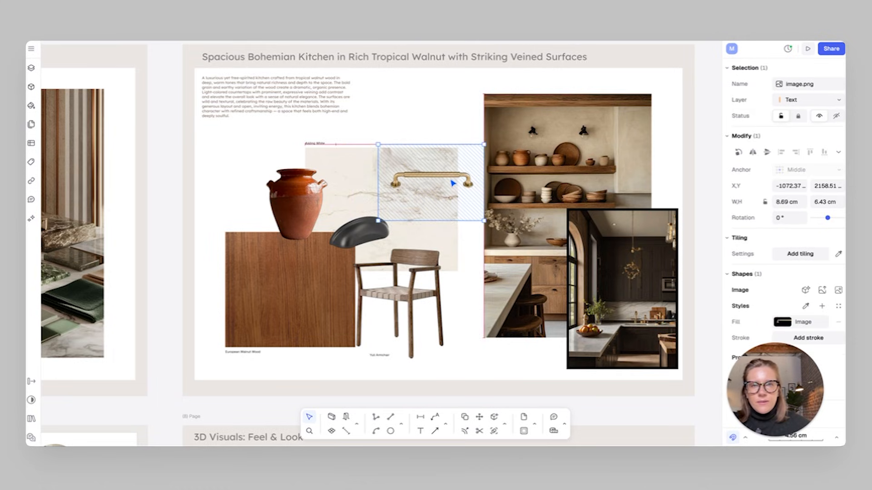
pyautogui.moveTo(371, 221); pyautogui.dragTo(391, 259)
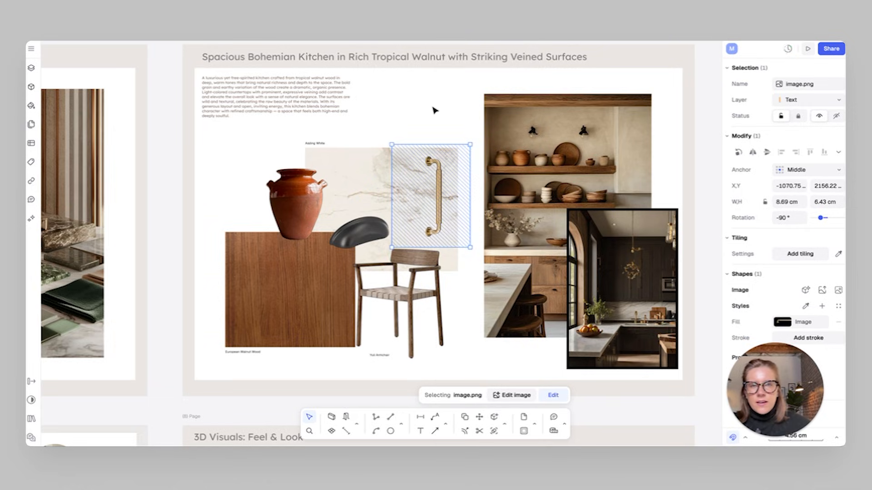
pyautogui.click(435, 110)
# Adjust the cabinet pull image to exposure 0.02 and saturation -0.06, and apply the edit
pyautogui.click(444, 220)
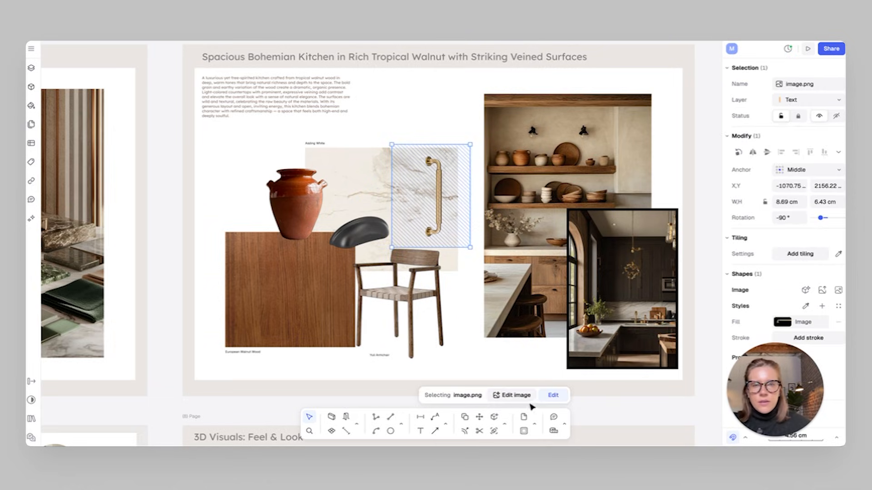
pyautogui.click(522, 398)
pyautogui.moveTo(632, 146); pyautogui.dragTo(633, 150)
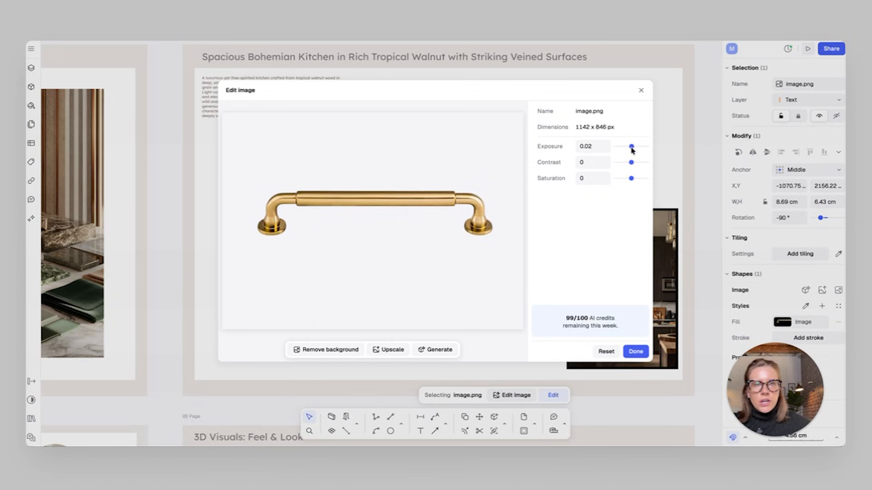
pyautogui.moveTo(630, 180)
pyautogui.mouseDown()
pyautogui.moveTo(614, 184)
pyautogui.moveTo(640, 186)
pyautogui.mouseUp()
pyautogui.moveTo(617, 187); pyautogui.dragTo(630, 188)
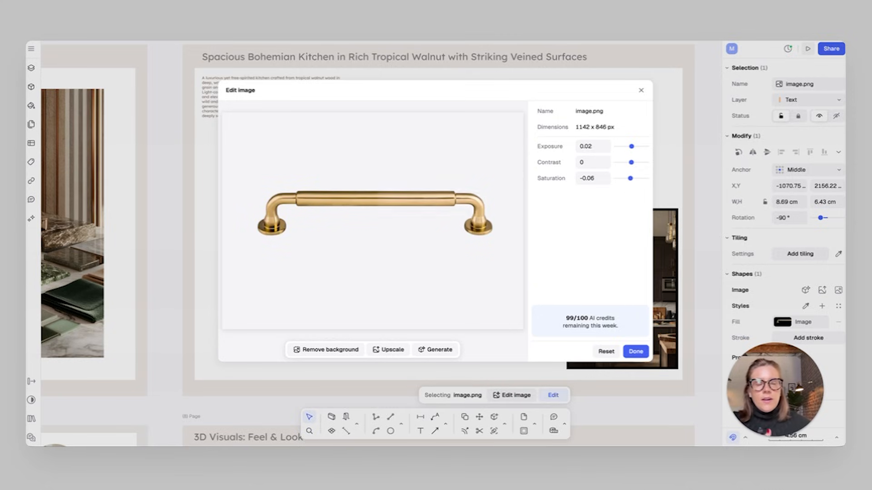
pyautogui.click(638, 356)
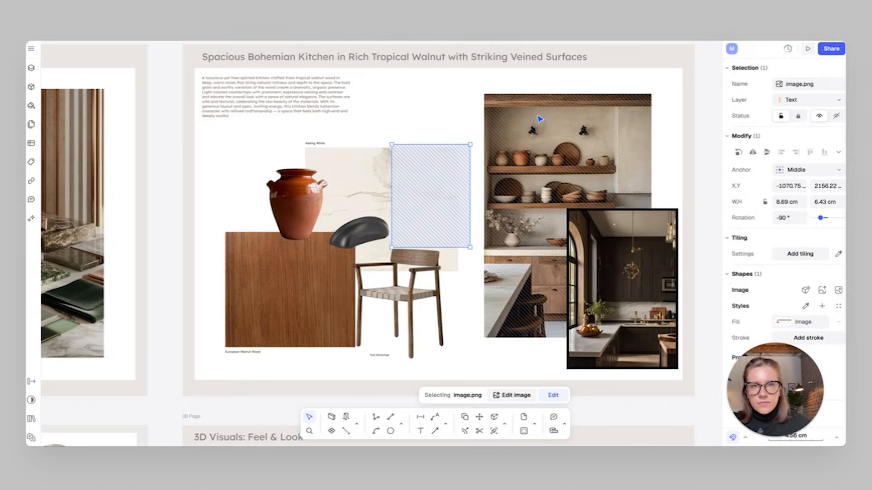
pyautogui.click(453, 103)
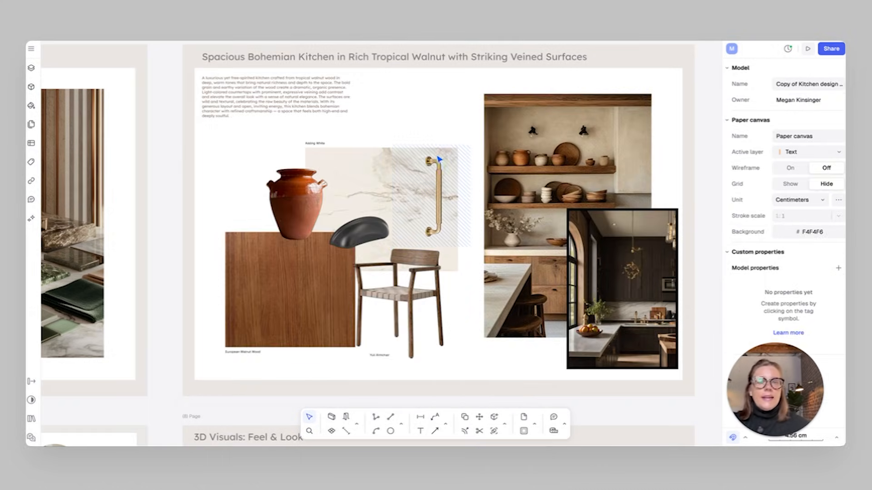
pyautogui.click(400, 175)
pyautogui.click(357, 164)
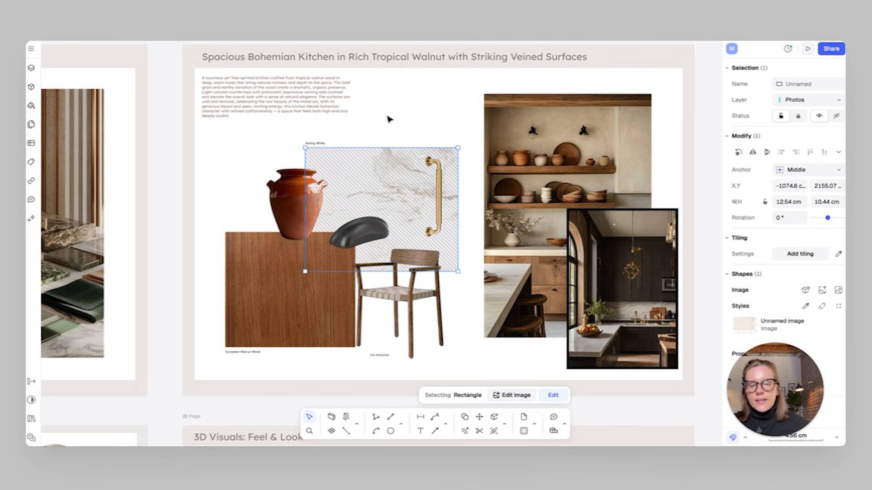
pyautogui.click(369, 136)
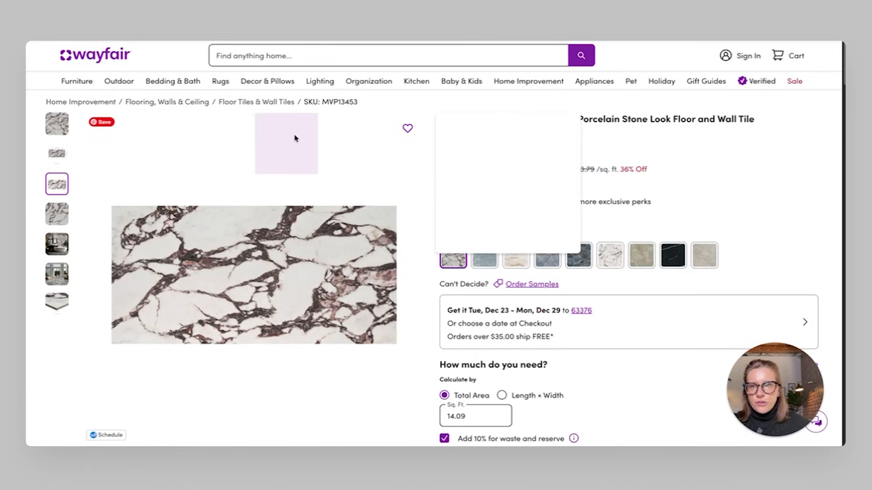
# Copy the dark-veined marble tile image from the Wayfair product page, paste it onto page 4 and position it over the white marble sample
pyautogui.rightClick(293, 251)
pyautogui.click(325, 283)
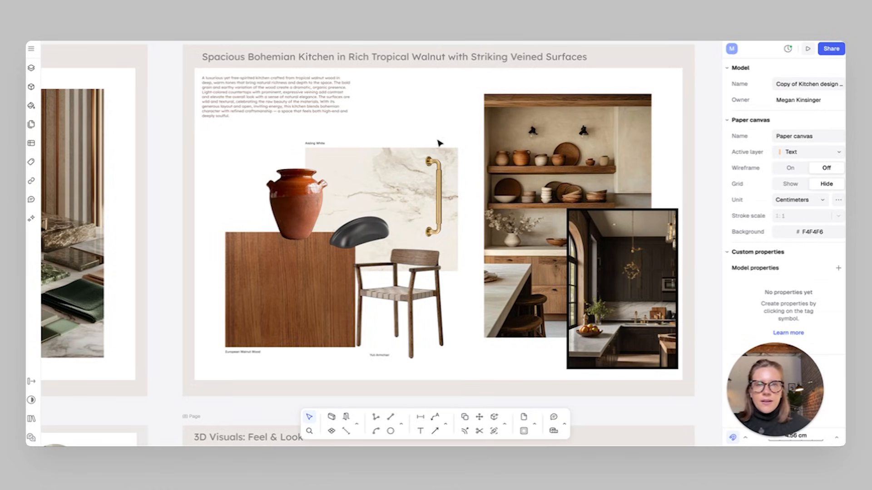
pyautogui.hscroll(1, 423, 152)
pyautogui.hotkey('ctrl', 'v')
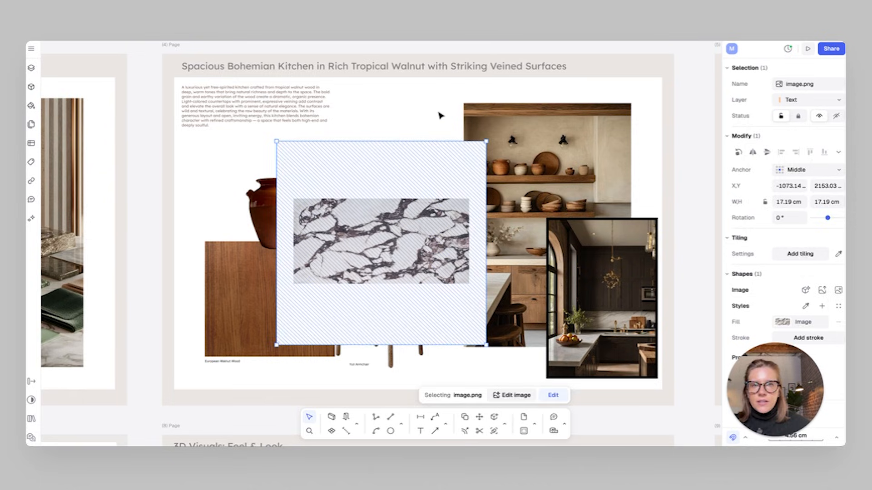
pyautogui.click(439, 115)
pyautogui.moveTo(424, 276); pyautogui.dragTo(406, 233)
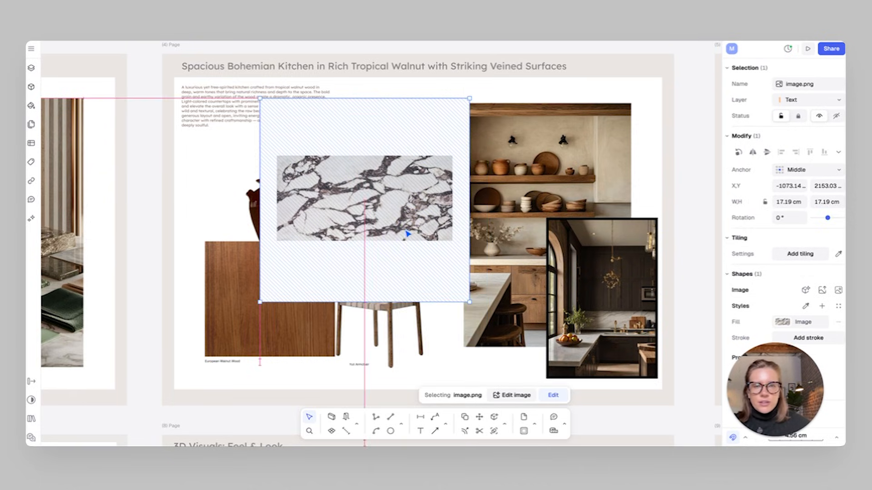
pyautogui.moveTo(215, 203); pyautogui.dragTo(429, 190)
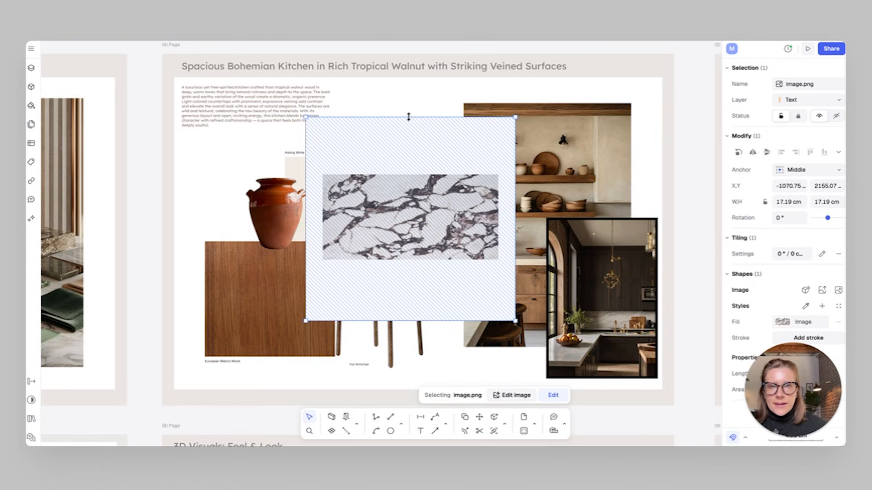
# Crop the blank margins on all four sides of the pasted tile image so only the veined marble remains
pyautogui.moveTo(409, 117); pyautogui.dragTo(408, 175)
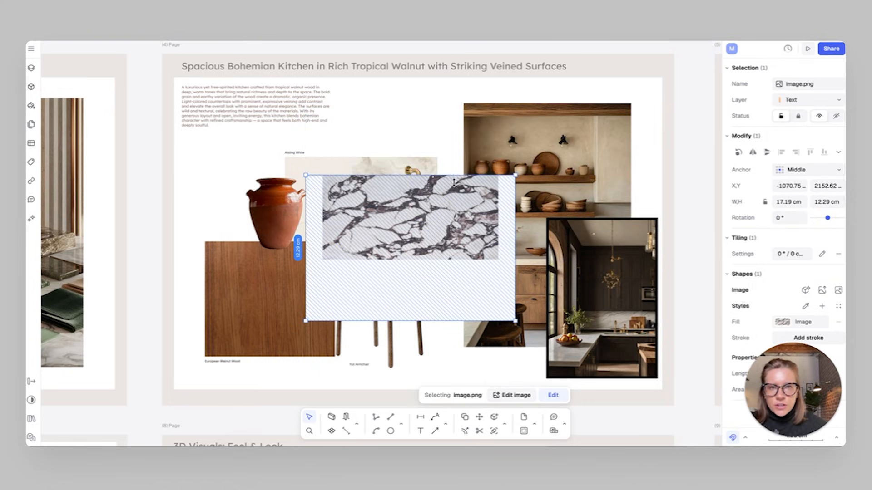
pyautogui.moveTo(514, 238); pyautogui.dragTo(499, 238)
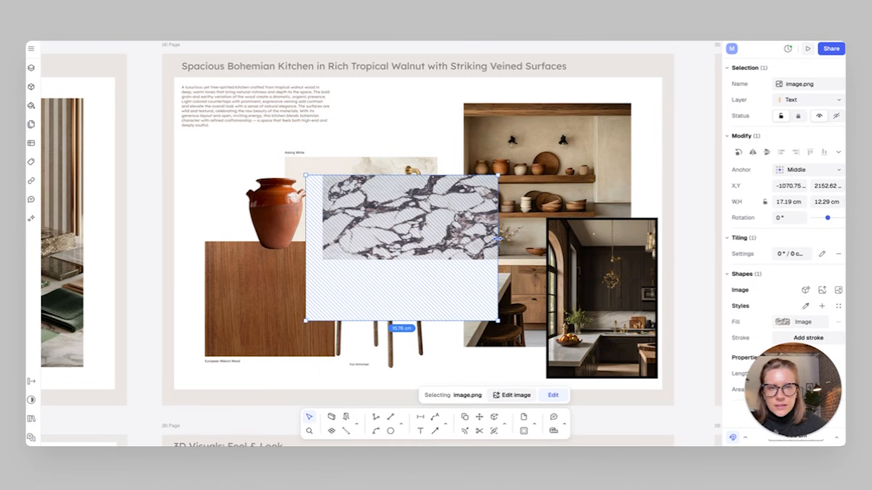
pyautogui.moveTo(442, 320); pyautogui.dragTo(448, 257)
pyautogui.moveTo(307, 237); pyautogui.dragTo(323, 237)
# Scale the cropped tile image to about 9.8 × 5.58 cm and place it over the terracotta vase above the walnut sample
pyautogui.click(459, 125)
pyautogui.moveTo(428, 216); pyautogui.dragTo(295, 156)
pyautogui.moveTo(190, 115); pyautogui.dragTo(261, 183)
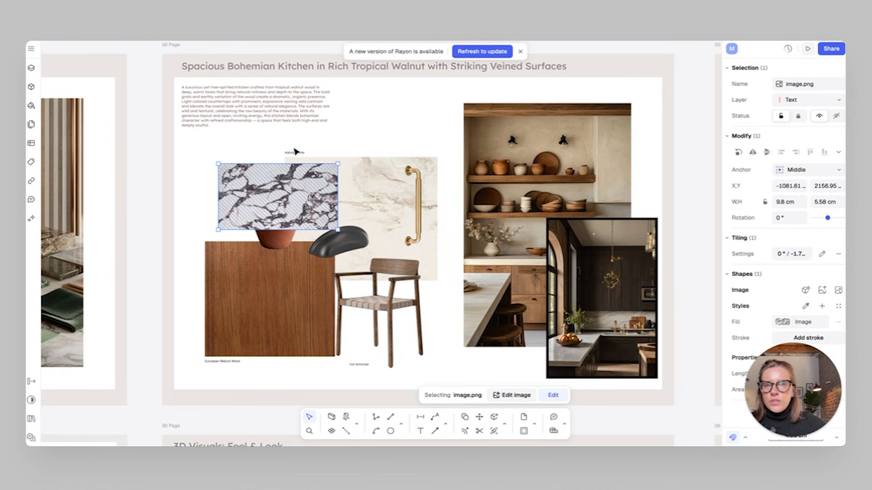
# Check which layer the terracotta vase is on and move the tile image from the Text layer to the Photos layer
pyautogui.click(31, 68)
pyautogui.click(48, 131)
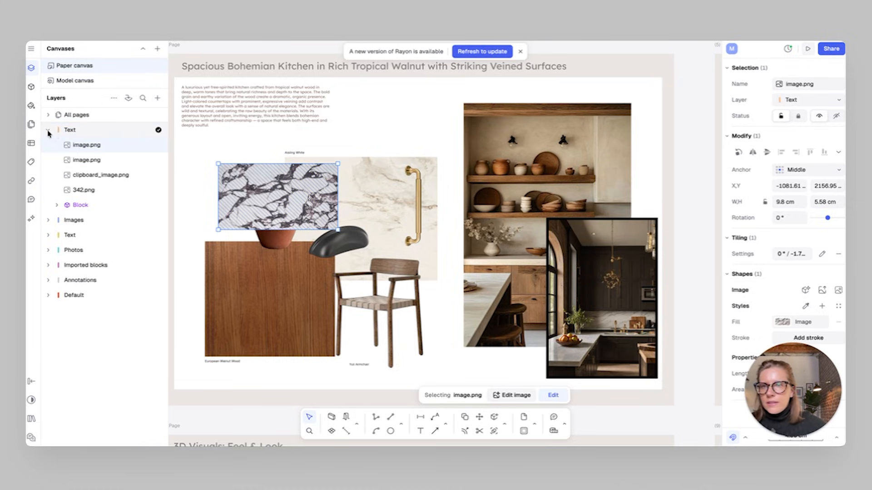
pyautogui.click(282, 155)
pyautogui.click(274, 246)
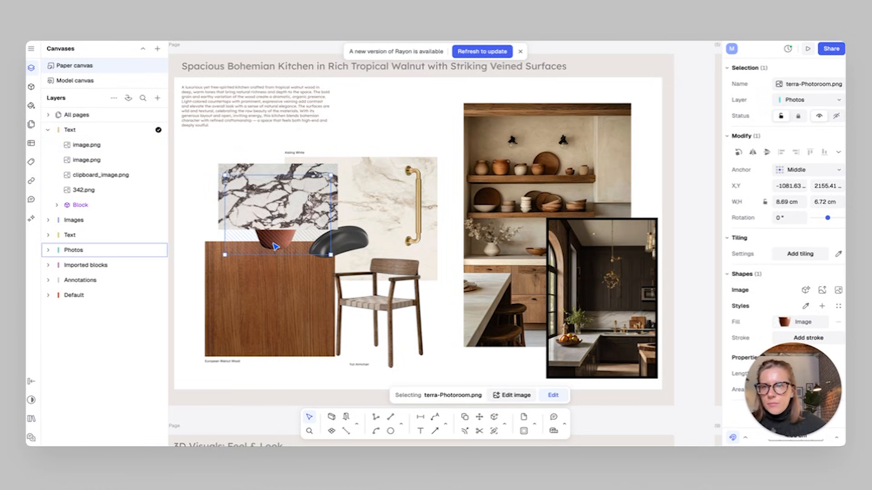
pyautogui.moveTo(79, 142); pyautogui.dragTo(84, 151)
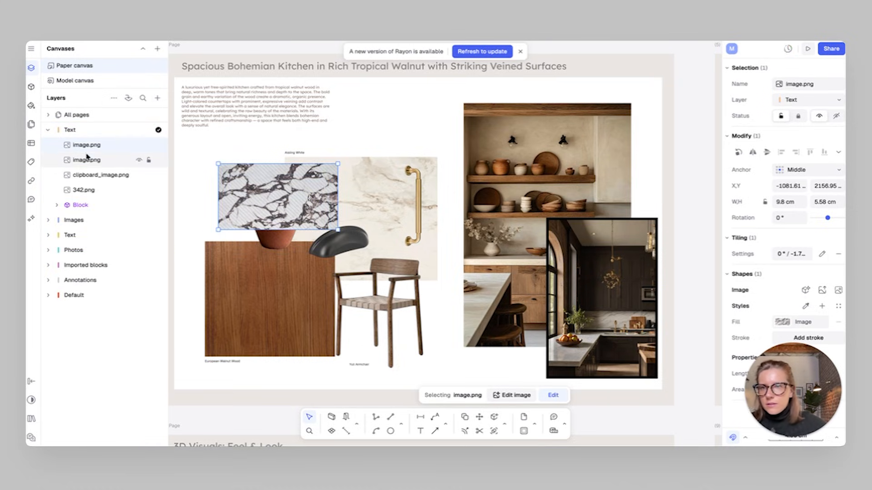
pyautogui.moveTo(88, 247); pyautogui.dragTo(88, 248)
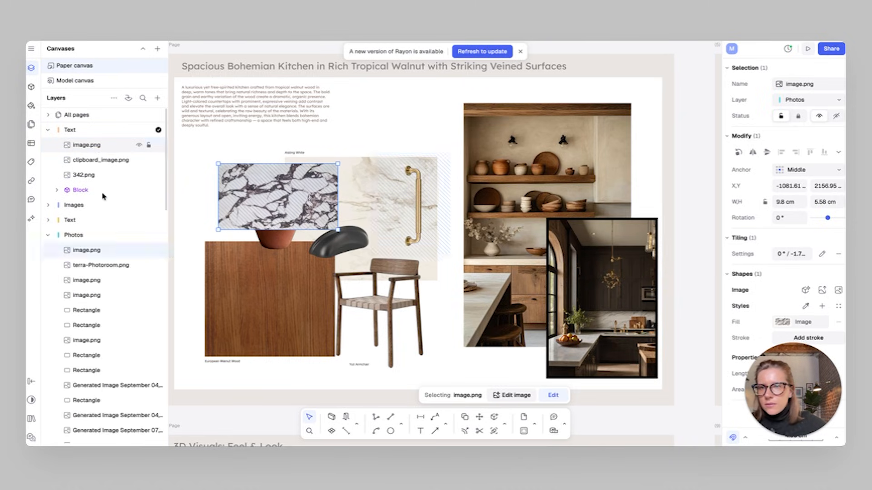
pyautogui.moveTo(91, 148); pyautogui.dragTo(76, 236)
# Move the tile image further down the stacking order within the Photos layer
pyautogui.click(102, 159)
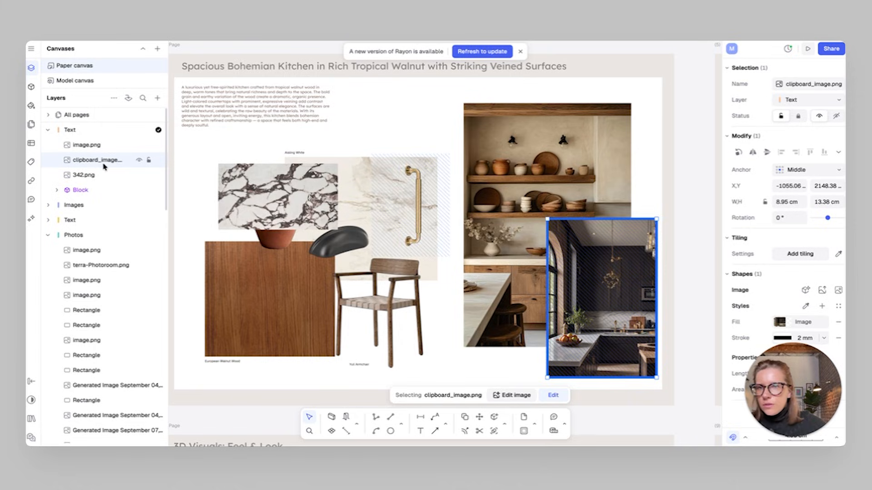
pyautogui.click(247, 183)
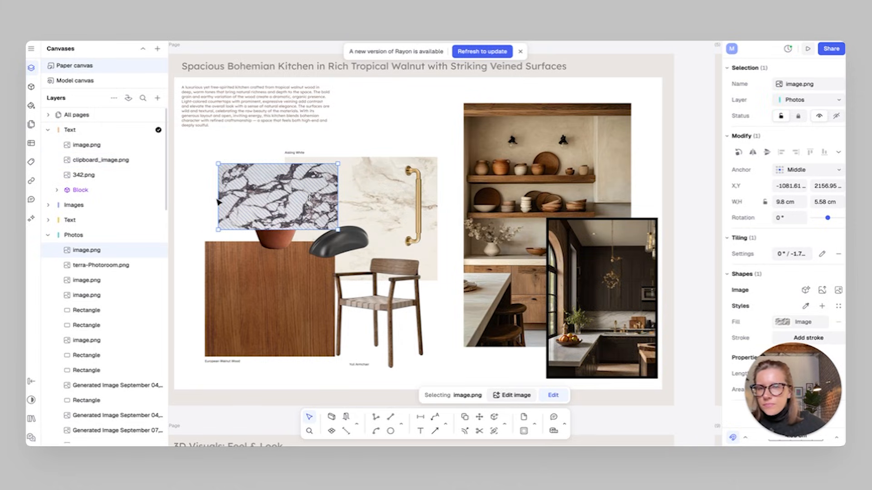
pyautogui.click(229, 156)
pyautogui.click(260, 193)
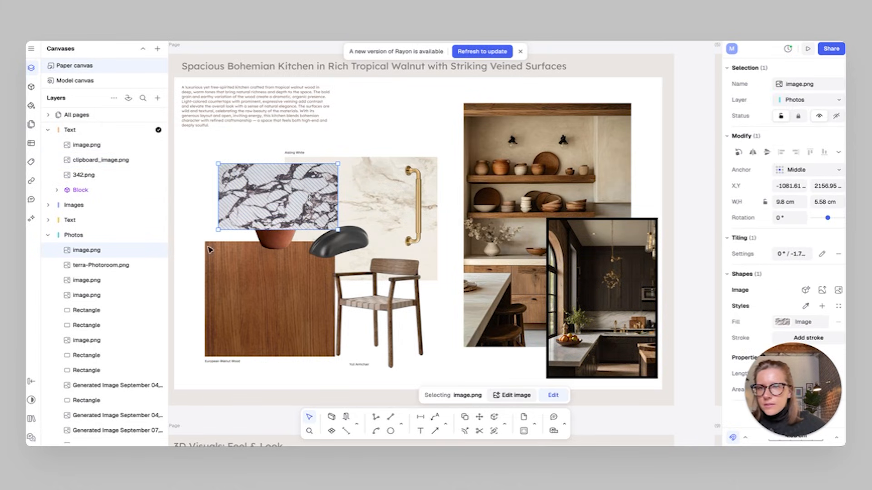
pyautogui.scroll(-1, 102, 264)
pyautogui.moveTo(98, 224); pyautogui.dragTo(94, 329)
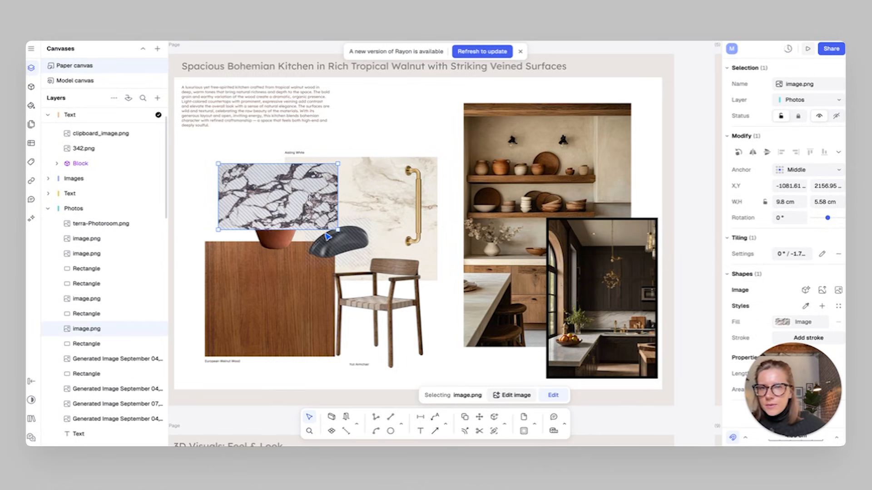
# Move the terracotta vase image up the Photos layer's stacking order, above the tile image
pyautogui.click(280, 240)
pyautogui.scroll(-5, 109, 298)
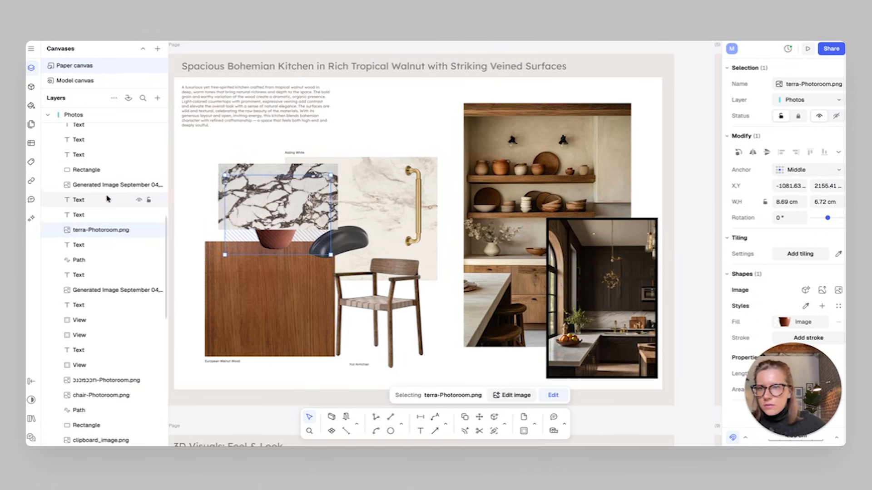
pyautogui.scroll(1, 107, 199)
pyautogui.moveTo(104, 247); pyautogui.dragTo(107, 169)
pyautogui.scroll(4, 113, 196)
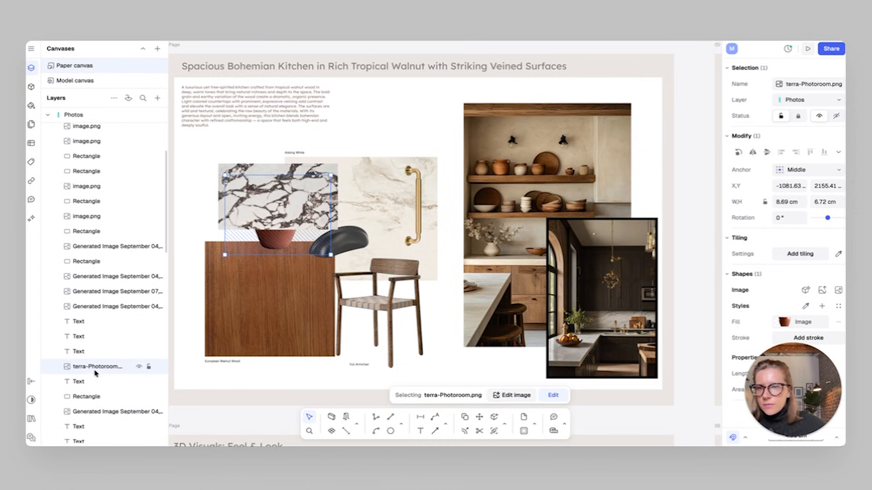
pyautogui.moveTo(94, 371); pyautogui.dragTo(105, 154)
pyautogui.scroll(3, 113, 209)
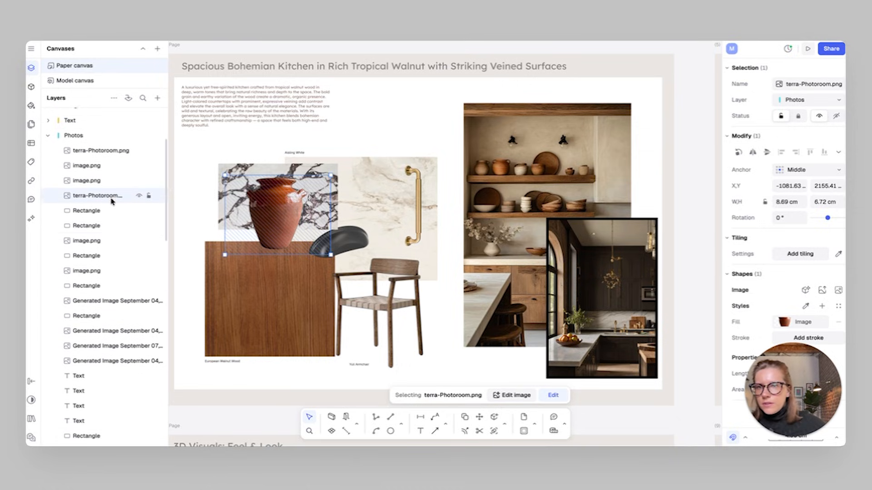
# Shift the vase and black pull slightly, then scale the tile image to about 8.29 × 4.72 cm and reposition it behind the vase
pyautogui.moveTo(242, 178)
pyautogui.mouseDown()
pyautogui.moveTo(224, 176)
pyautogui.moveTo(249, 180)
pyautogui.moveTo(230, 180)
pyautogui.moveTo(223, 190)
pyautogui.moveTo(241, 178)
pyautogui.mouseUp()
pyautogui.moveTo(355, 242); pyautogui.dragTo(355, 244)
pyautogui.click(325, 171)
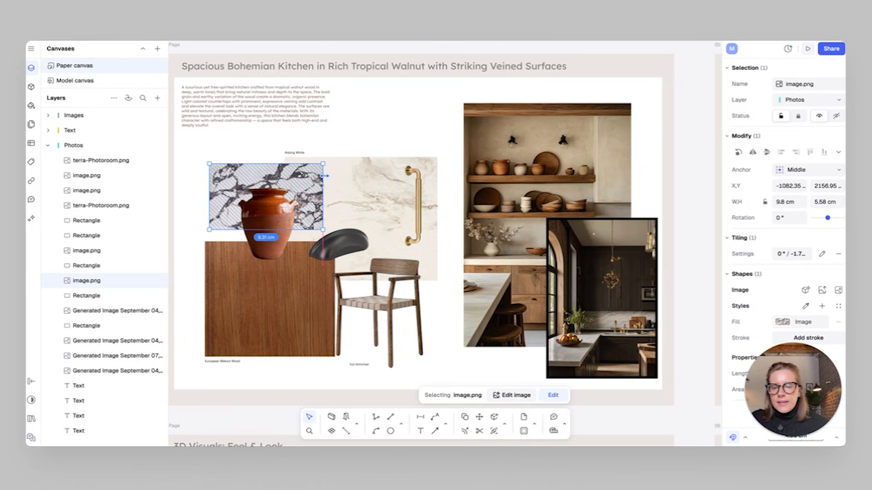
pyautogui.moveTo(328, 164); pyautogui.dragTo(311, 174)
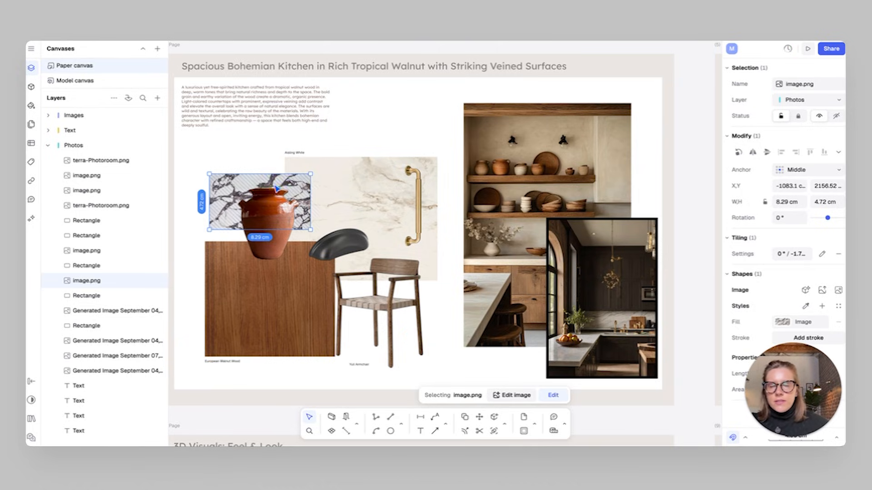
pyautogui.moveTo(249, 199); pyautogui.dragTo(257, 194)
pyautogui.click(373, 123)
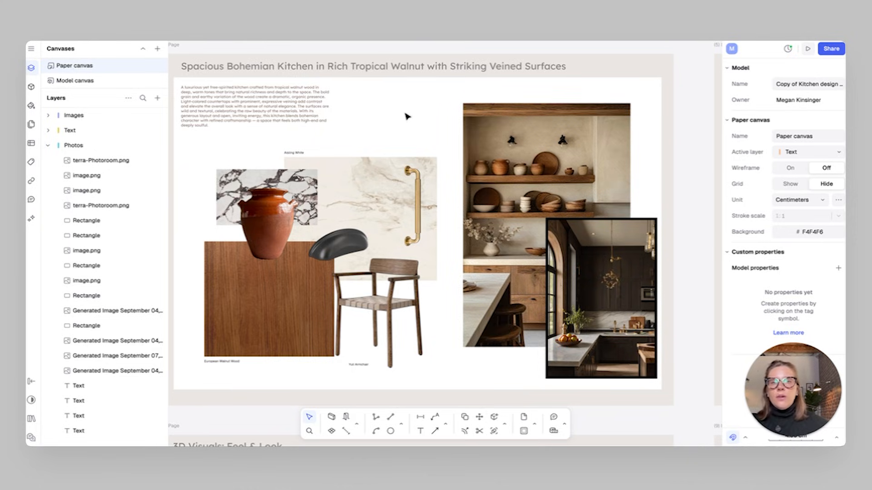
pyautogui.click(355, 181)
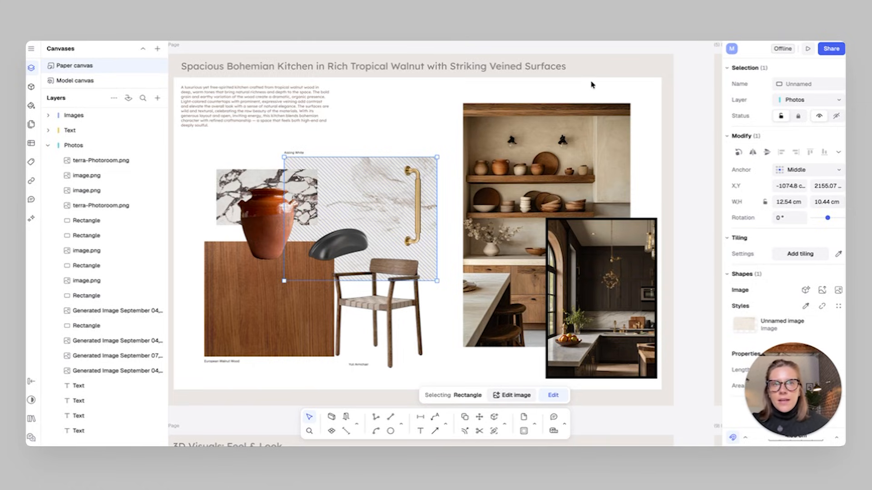
# Open the AI assistant and delete the dark kitchen photo overlapping the open-shelf kitchen photo
pyautogui.click(34, 217)
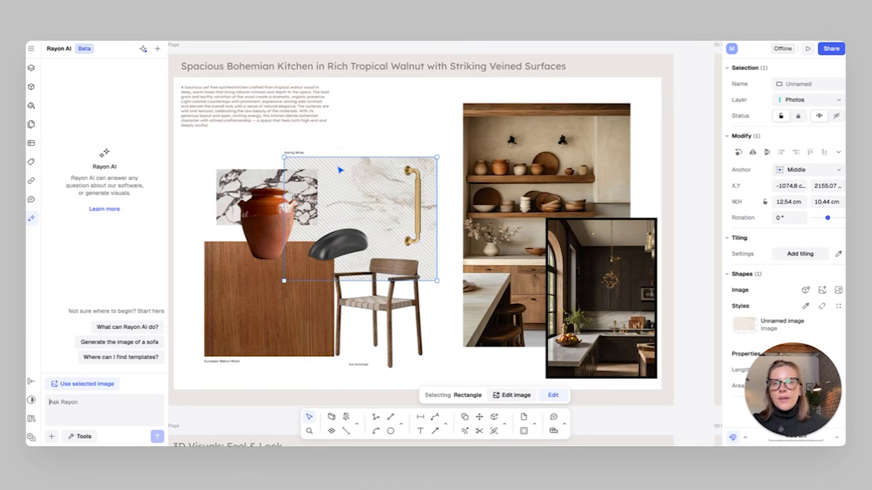
pyautogui.click(378, 139)
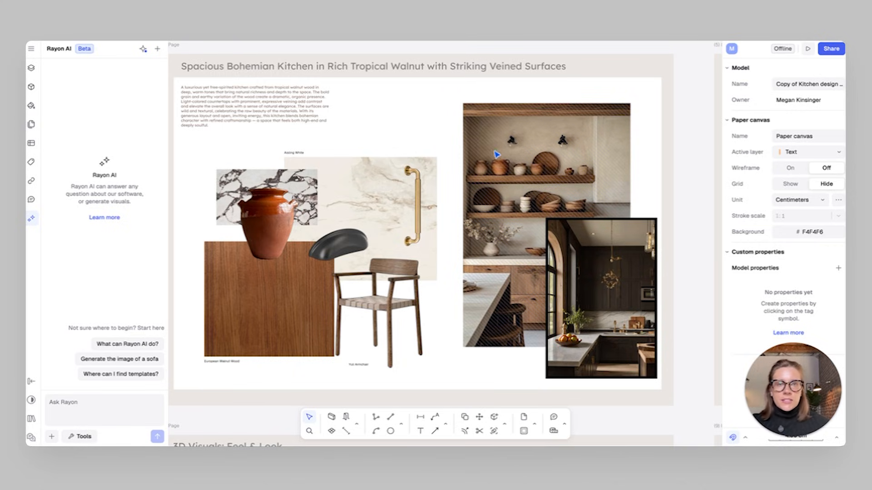
pyautogui.click(593, 262)
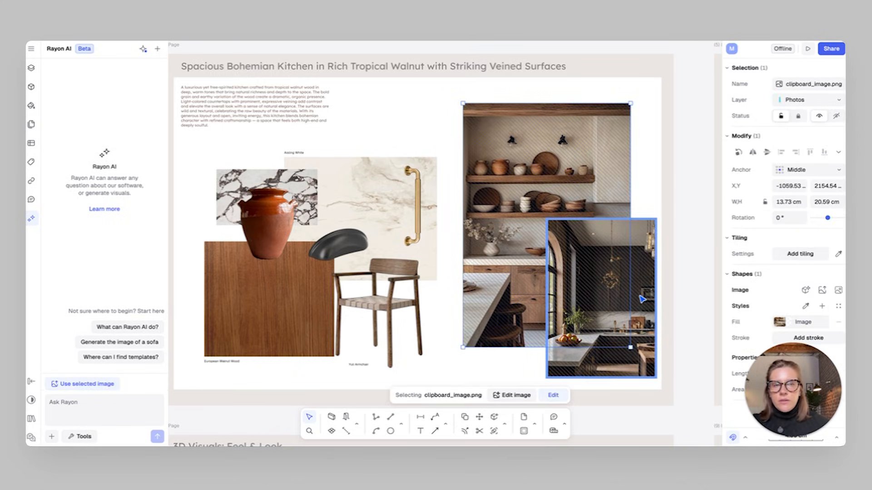
pyautogui.click(591, 290)
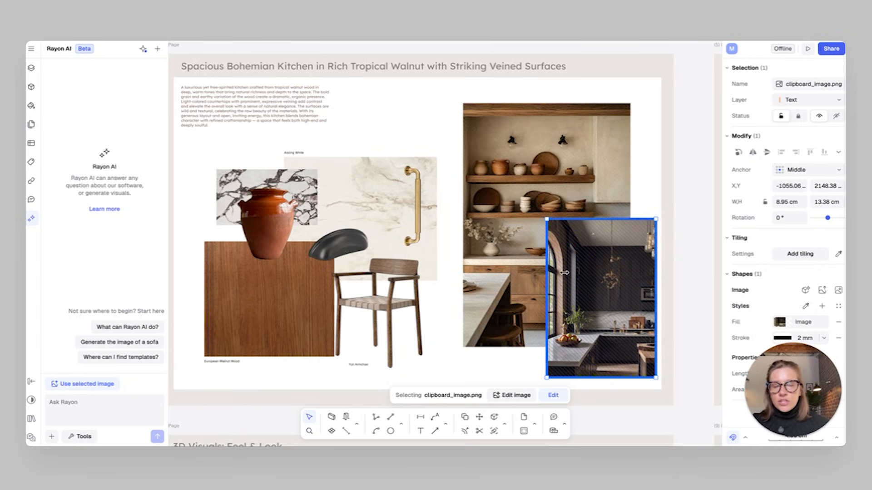
pyautogui.keyDown('ctrl'); pyautogui.scroll(3, 531, 238); pyautogui.keyUp('ctrl')
pyautogui.scroll(-1, 493, 294)
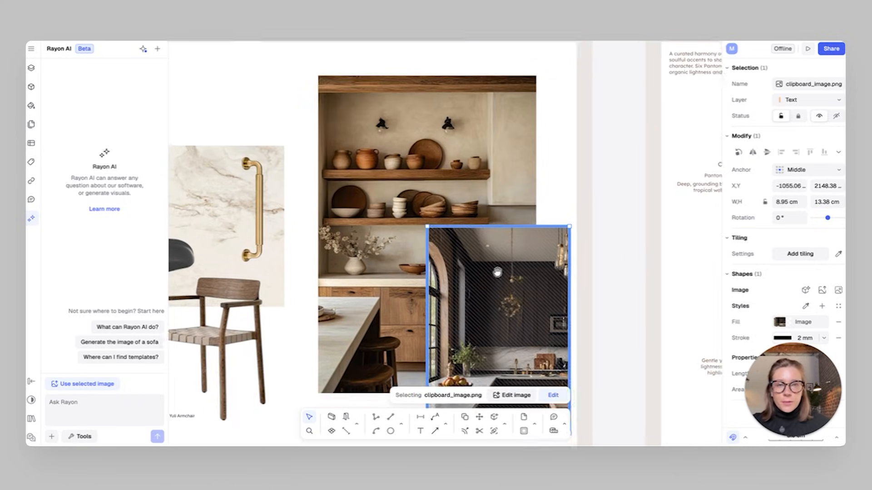
pyautogui.press('Delete')
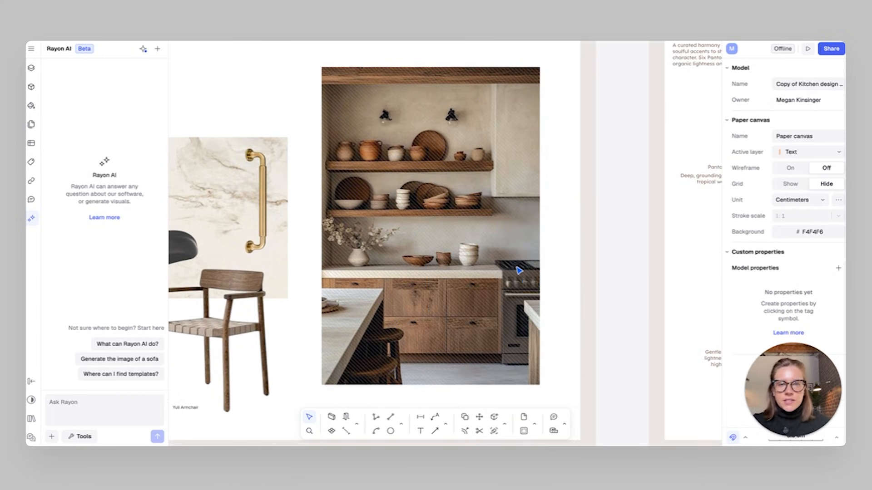
# Attach the open-shelf kitchen photo to the AI assistant's prompt as the selected image
pyautogui.click(549, 280)
pyautogui.click(488, 248)
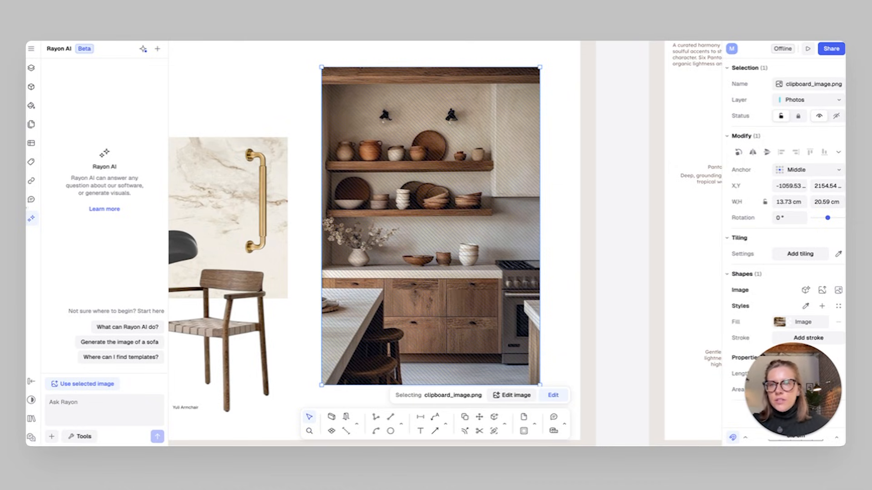
pyautogui.click(32, 219)
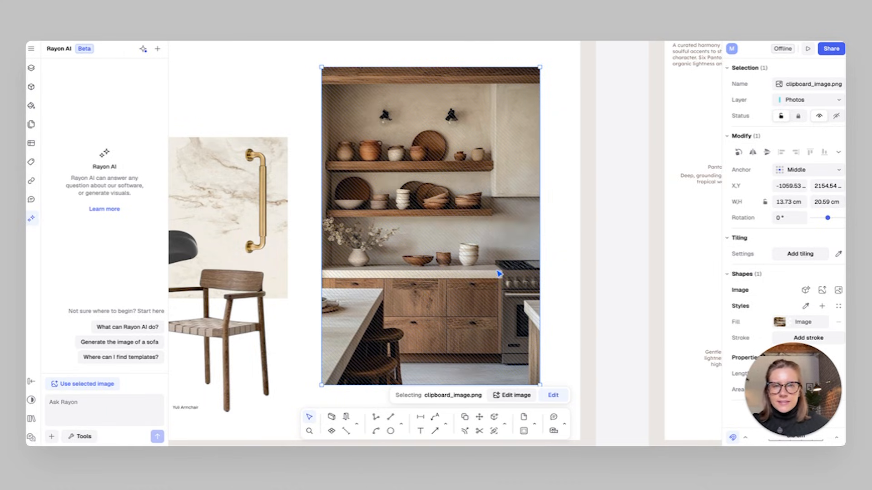
pyautogui.click(70, 386)
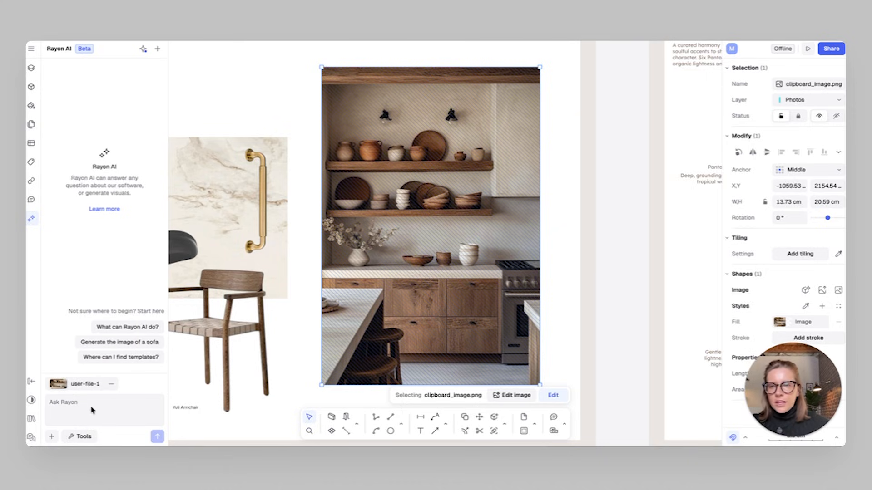
pyautogui.click(97, 402)
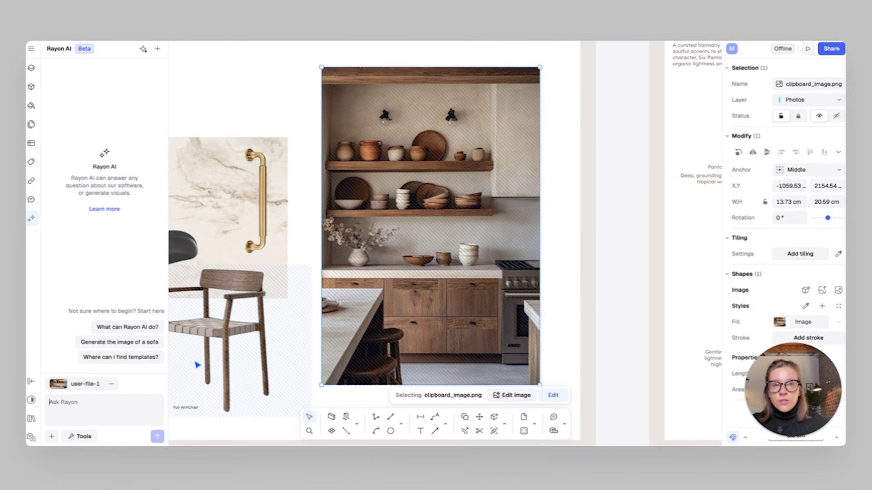
# Ask the AI assistant to "change the marble countertops to be grey concrete" and preview the generated image
pyautogui.click(561, 291)
pyautogui.scroll(5, 496, 283)
pyautogui.scroll(-5, 507, 290)
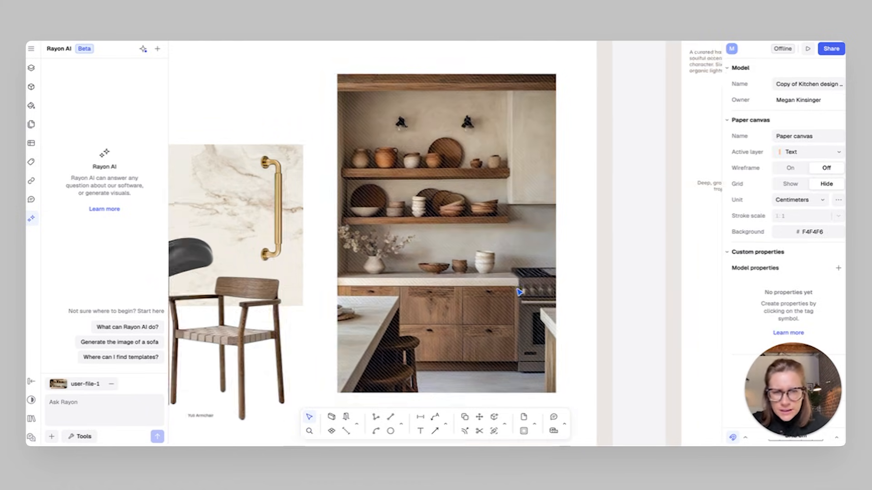
pyautogui.moveTo(589, 267); pyautogui.dragTo(551, 274, button='middle')
pyautogui.scroll(2, 551, 274)
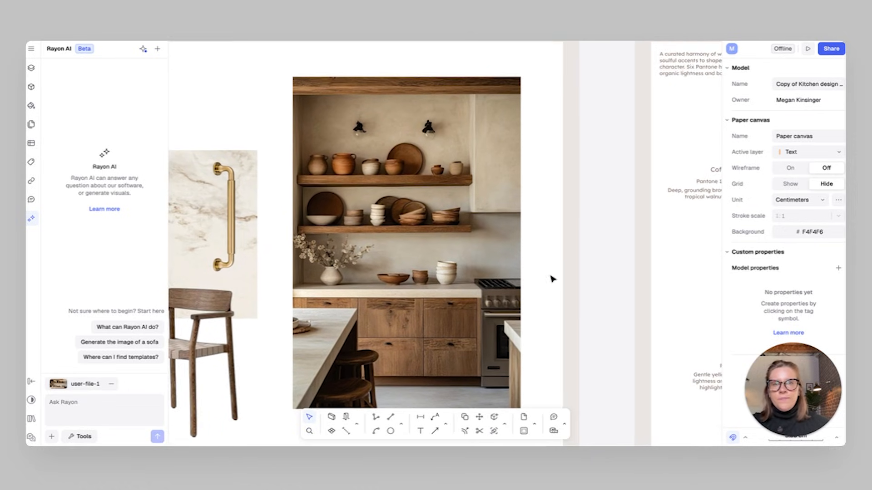
pyautogui.click(109, 405)
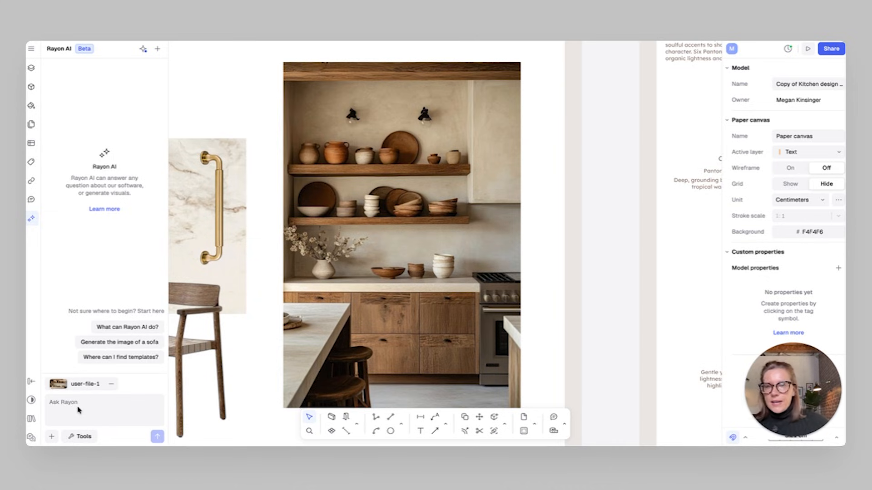
pyautogui.write('change the marble counterto')
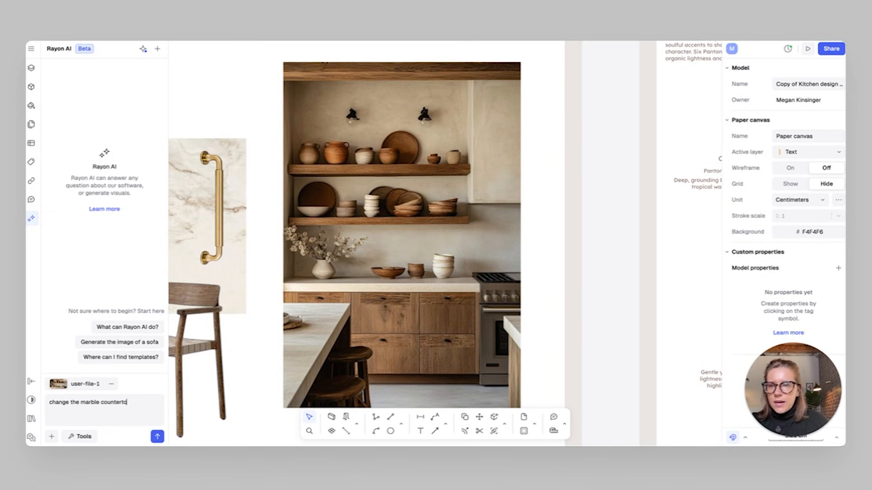
pyautogui.write('d')
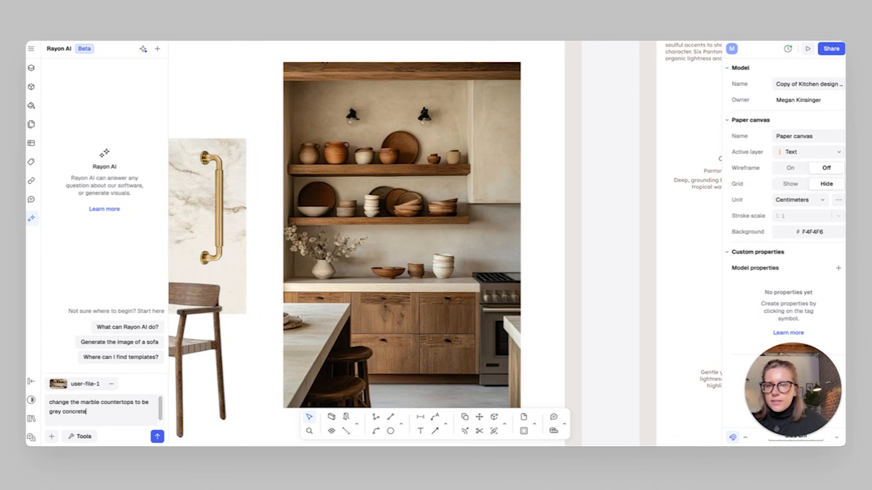
pyautogui.click(156, 438)
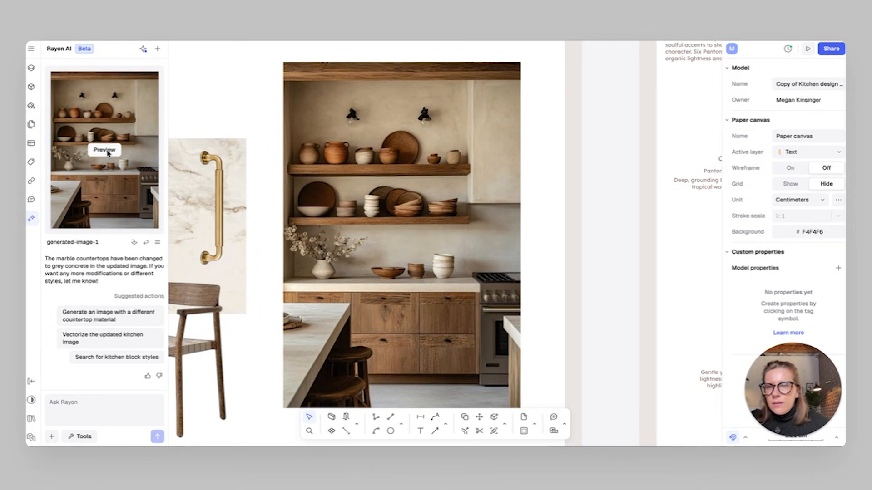
pyautogui.click(109, 150)
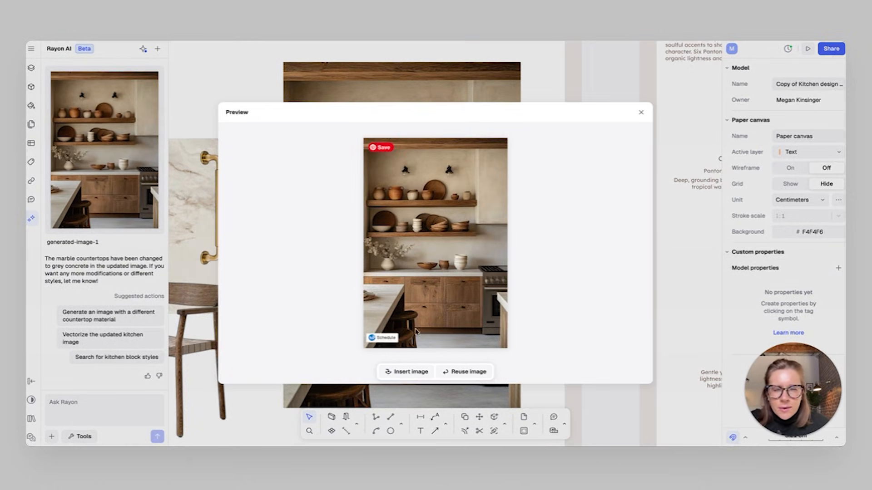
pyautogui.click(641, 112)
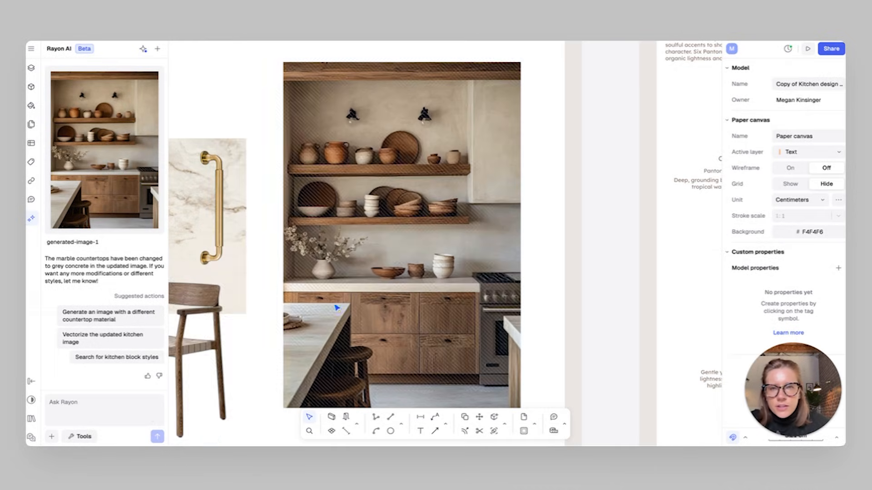
# Attach the original kitchen photo again and submit the prompt "make the kitchen countertops a black marble"
pyautogui.click(82, 401)
pyautogui.click(318, 281)
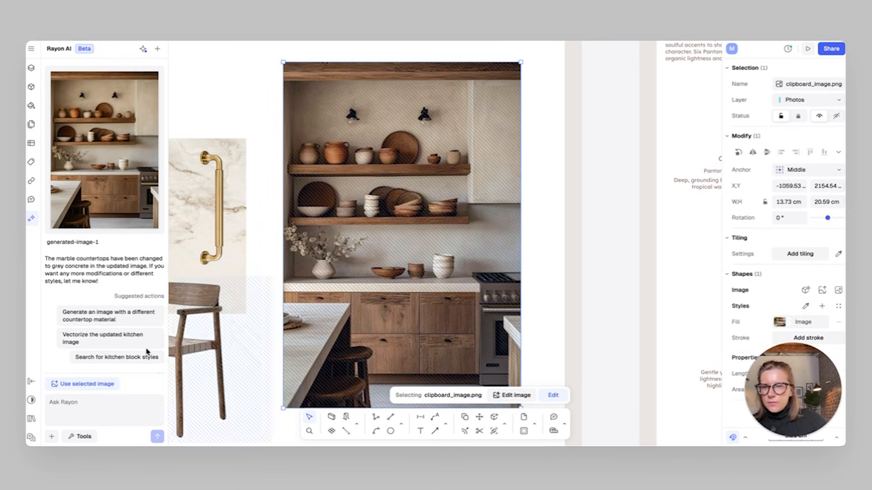
pyautogui.click(107, 385)
pyautogui.write('make the kitchen countertо')
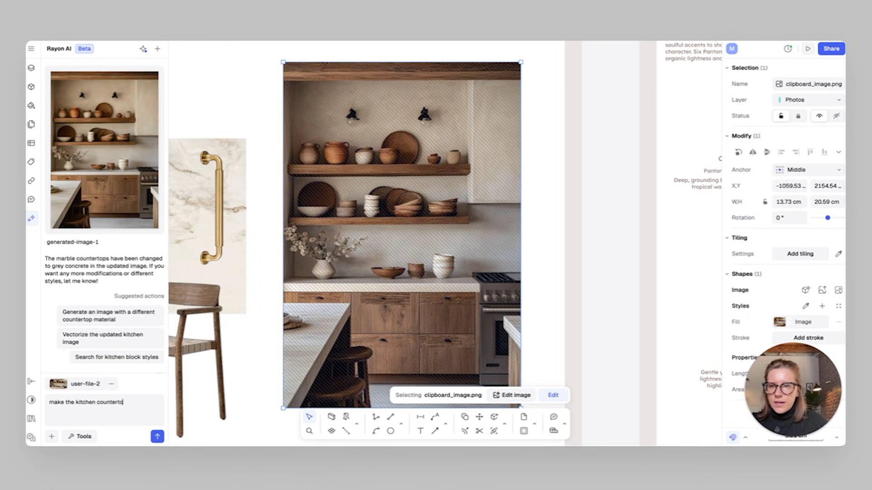
pyautogui.write(' marble')
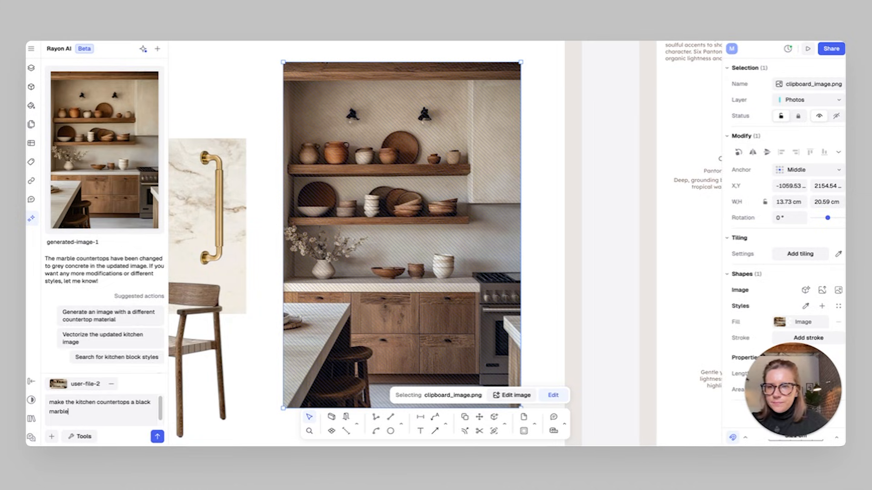
pyautogui.press('Return')
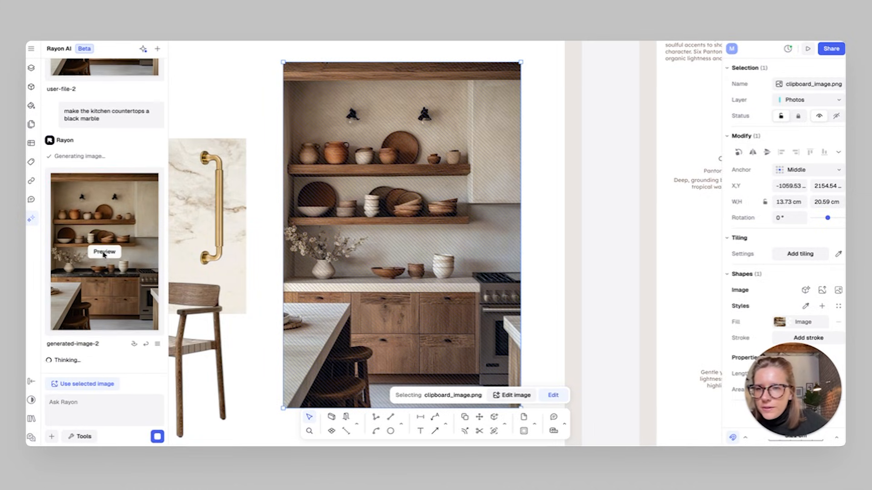
# Preview the generated black marble version and insert it onto the mood board page
pyautogui.click(104, 252)
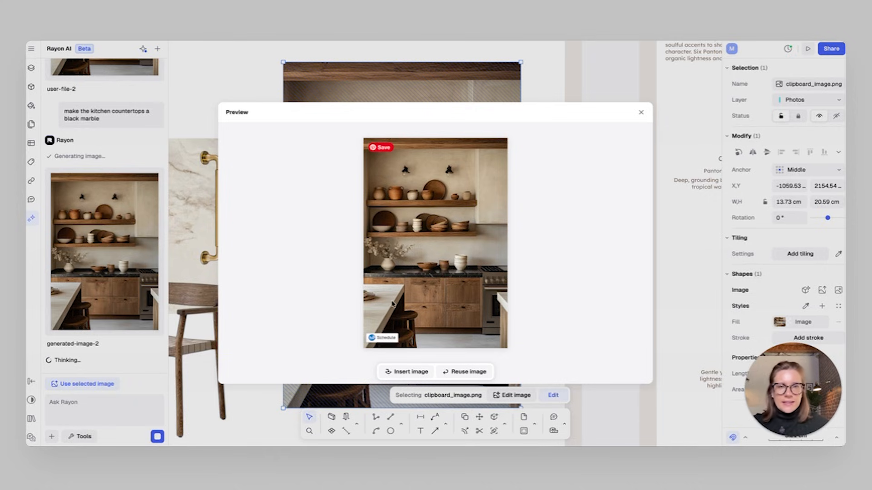
pyautogui.click(409, 372)
pyautogui.click(420, 101)
# Align the inserted image with the original kitchen photo's upper-right corner and scale it to about 13.73 × 20.6 cm to cover the original
pyautogui.moveTo(443, 153); pyautogui.dragTo(451, 131)
pyautogui.hotkey('ctrl', 'z')
pyautogui.click(578, 176)
pyautogui.moveTo(464, 187); pyautogui.dragTo(470, 112)
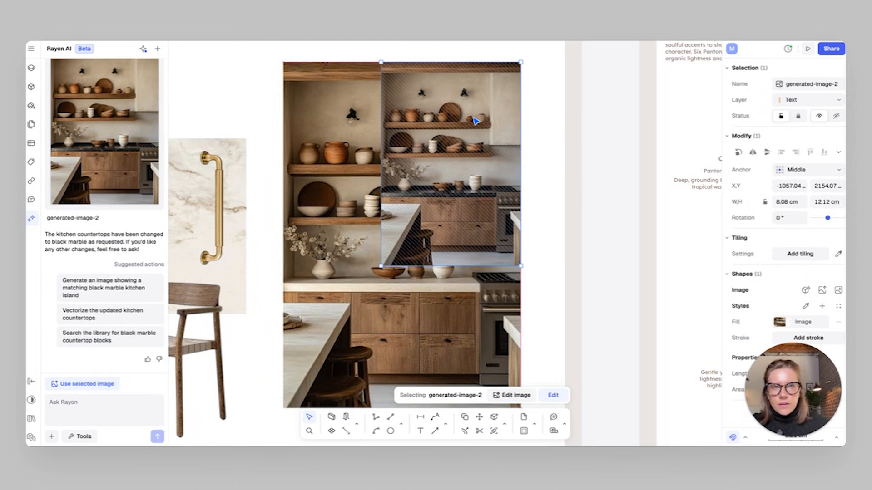
pyautogui.moveTo(381, 266); pyautogui.dragTo(284, 407)
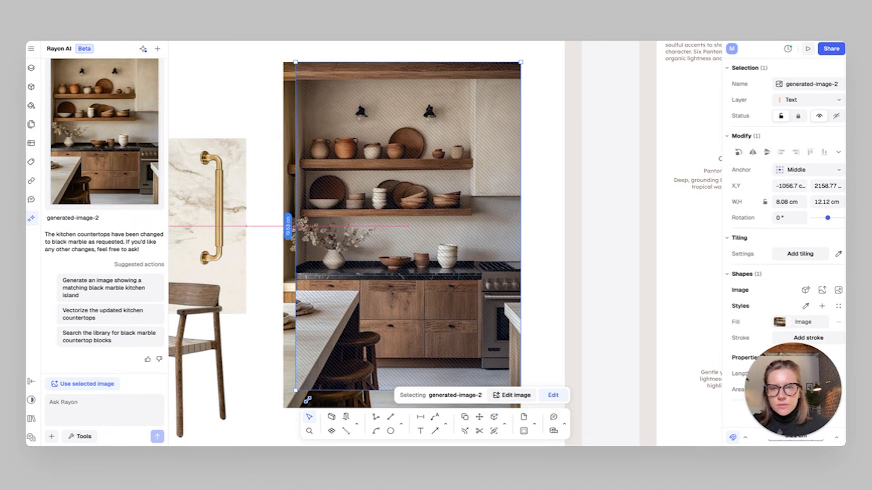
pyautogui.click(586, 251)
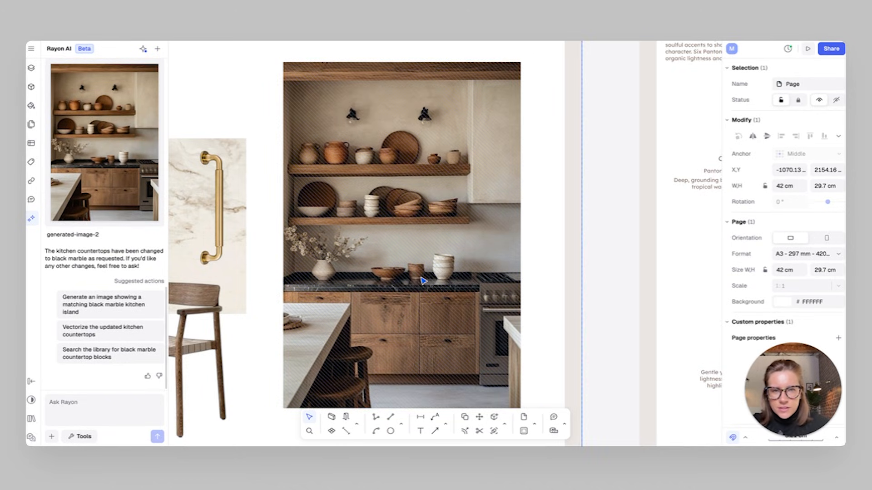
# Examine the countertops and surrounding details in the inserted kitchen image
pyautogui.keyDown('ctrl'); pyautogui.scroll(5, 414, 317); pyautogui.keyUp('ctrl')
pyautogui.keyDown('ctrl'); pyautogui.scroll(-5, 356, 284); pyautogui.keyUp('ctrl')
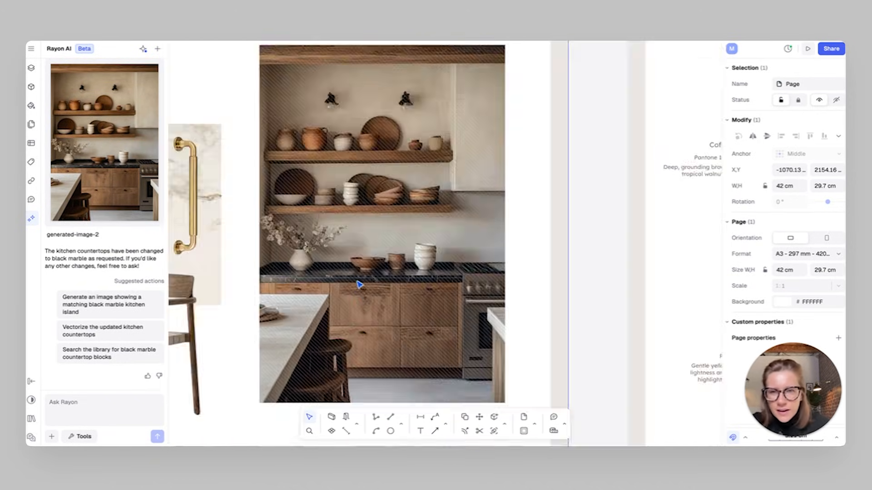
pyautogui.click(490, 277)
pyautogui.moveTo(488, 274); pyautogui.dragTo(492, 293, button='middle')
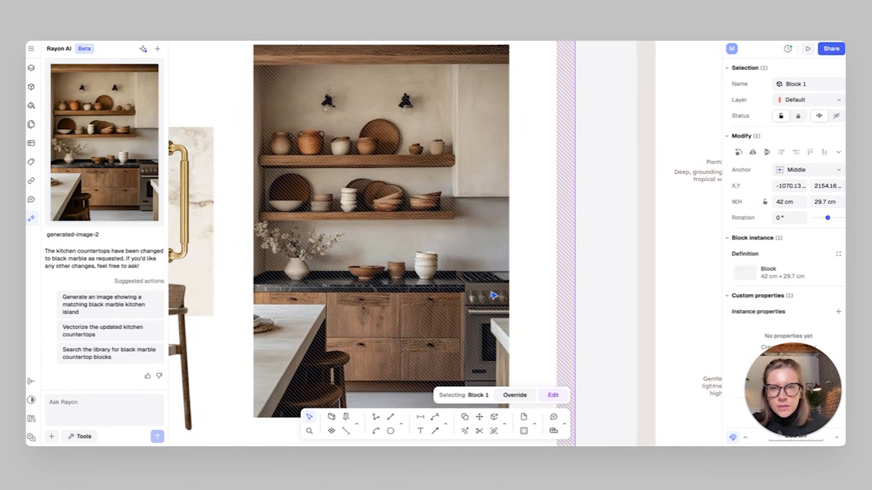
pyautogui.scroll(-2, 388, 292)
pyautogui.moveTo(387, 291); pyautogui.dragTo(387, 284, button='middle')
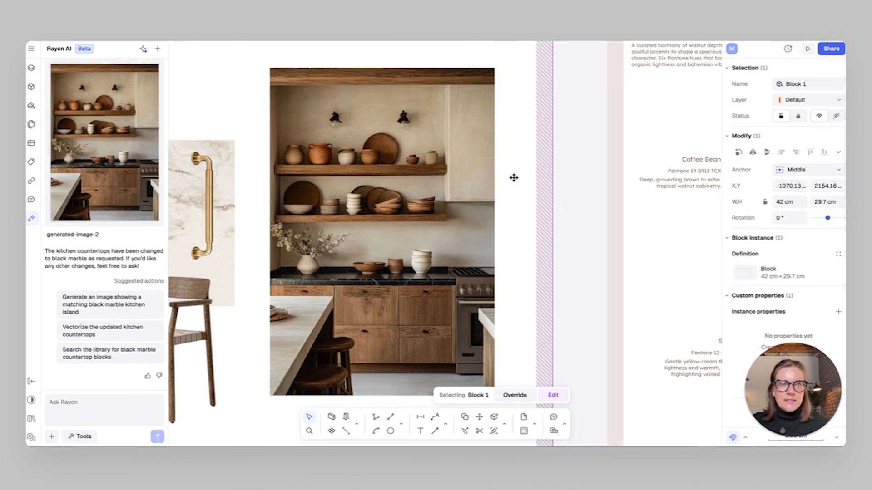
pyautogui.moveTo(484, 191); pyautogui.dragTo(487, 193, button='middle')
pyautogui.scroll(4, 497, 211)
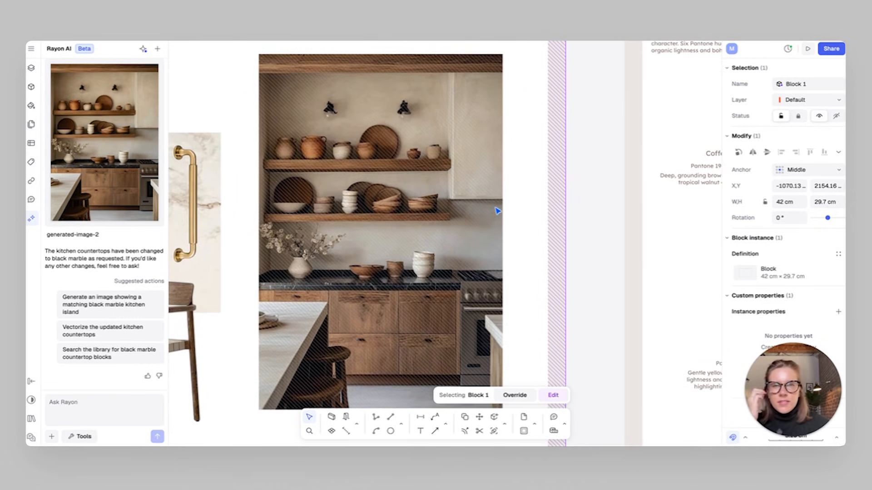
# Attach the black marble kitchen image to the AI prompt and enter "replace wall sconces in kitchen with modern gold wall sconces"
pyautogui.click(369, 260)
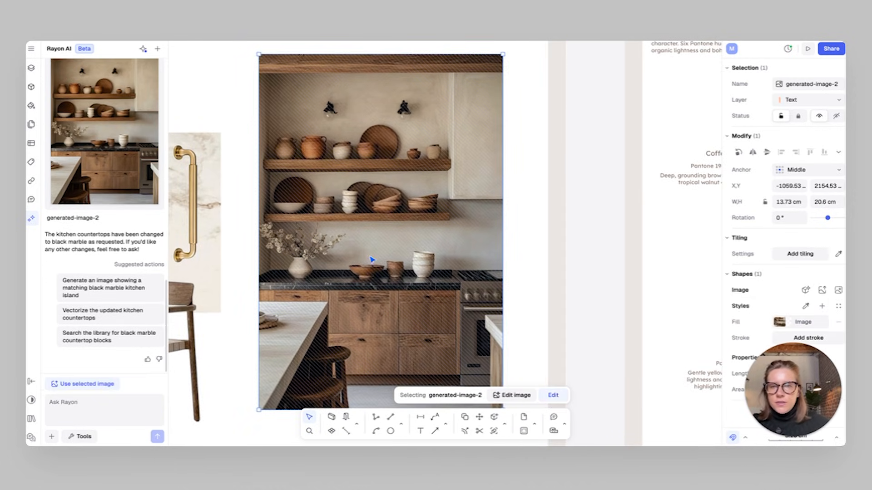
pyautogui.click(93, 388)
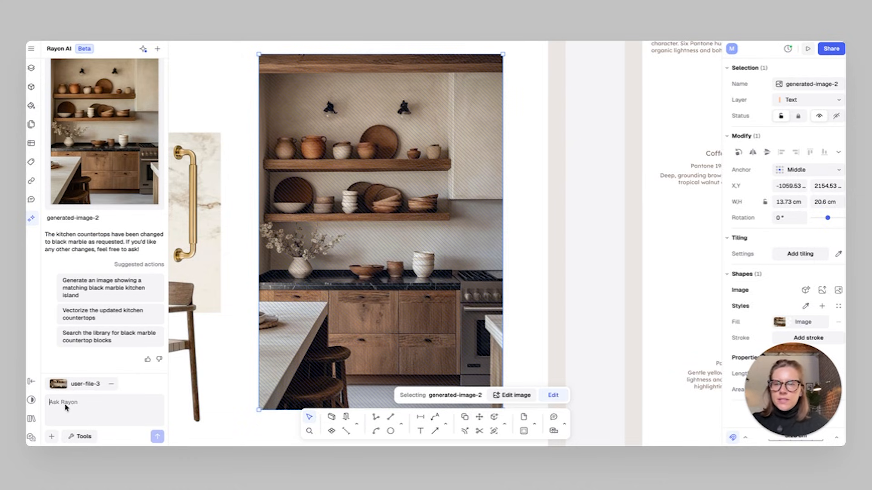
pyautogui.write('rep')
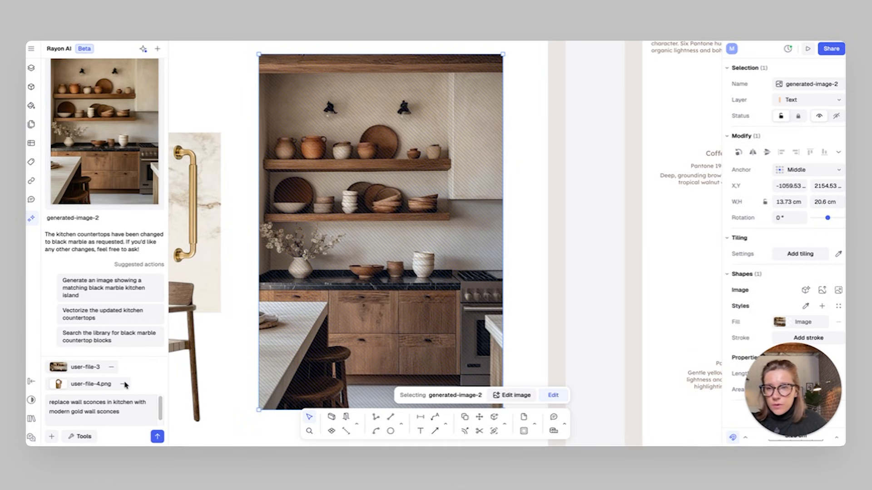
# Replace the attached wall sconce reference with the sconce screenshot from the Desktop and submit the gold sconce replacement prompt
pyautogui.click(122, 385)
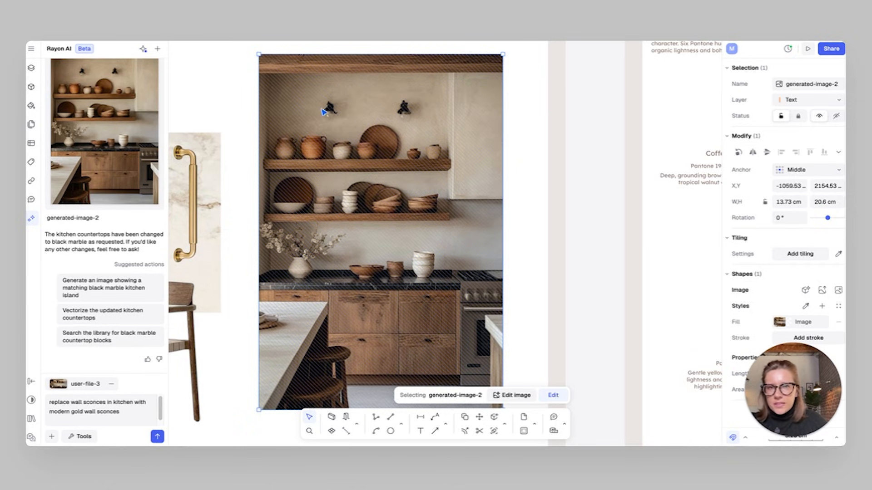
pyautogui.click(51, 438)
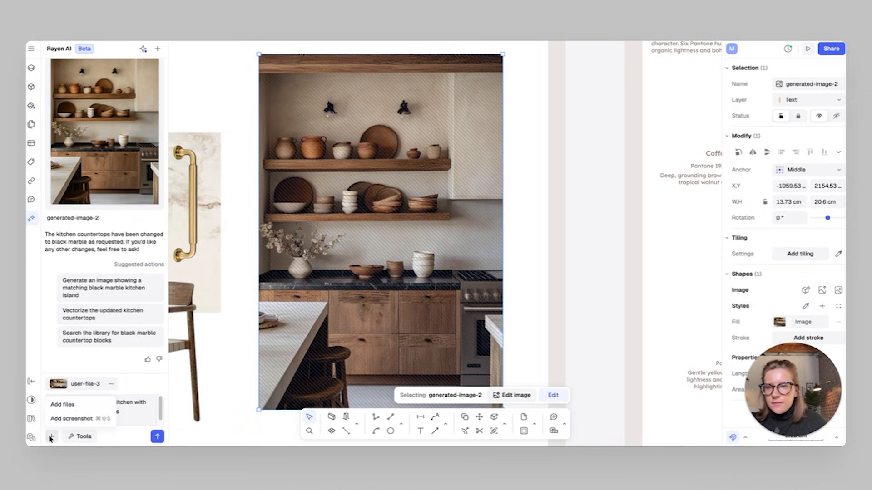
pyautogui.click(93, 405)
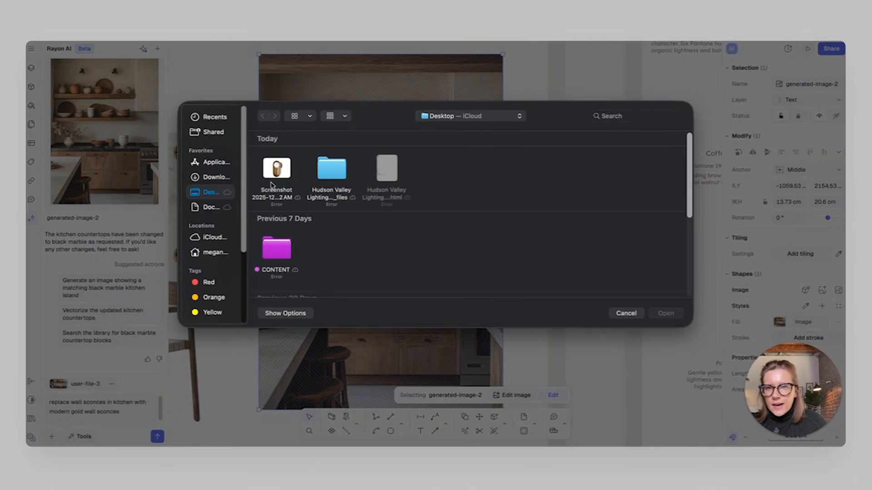
pyautogui.click(279, 177)
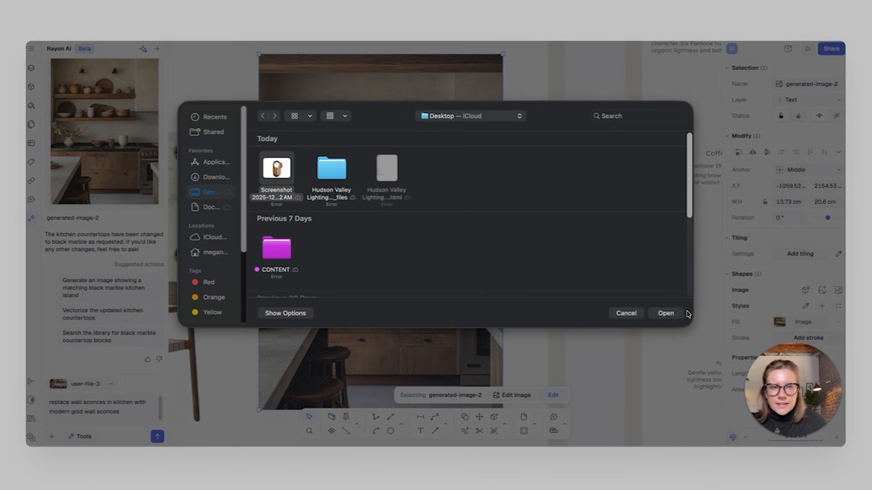
pyautogui.click(666, 314)
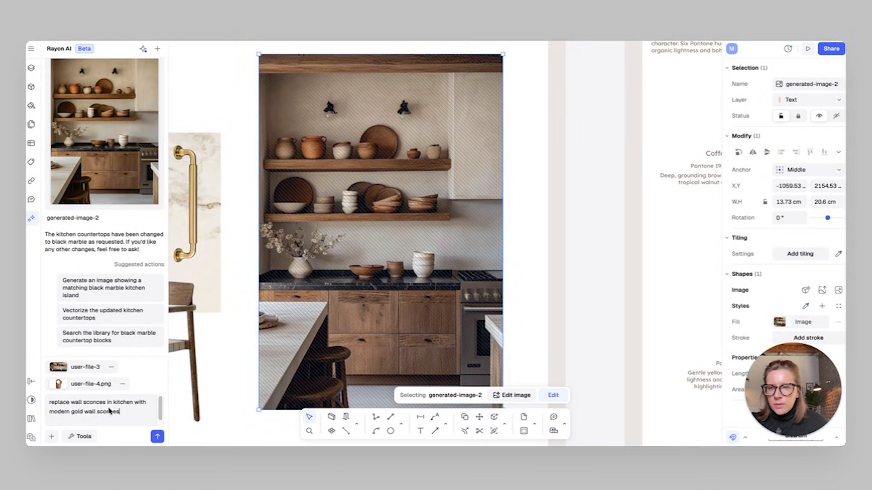
pyautogui.click(157, 437)
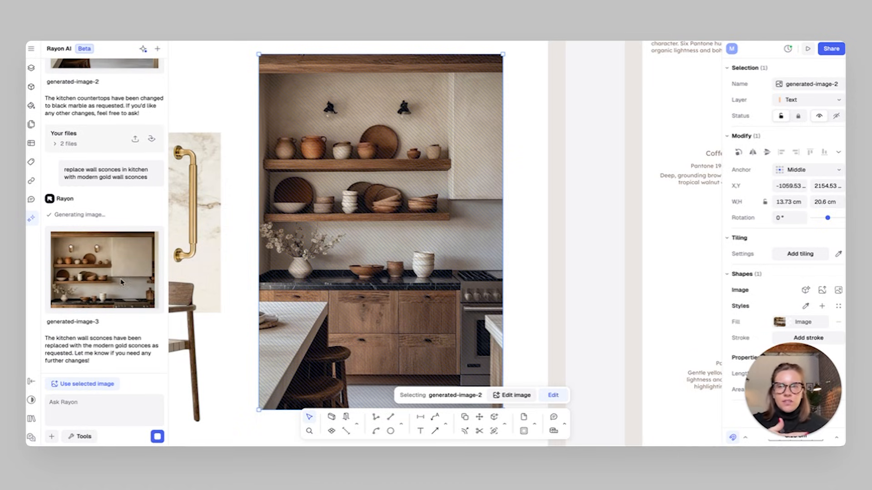
# Preview the generated gold-sconce kitchen image, insert it onto the page and move it over the kitchen photo's lower part
pyautogui.click(105, 166)
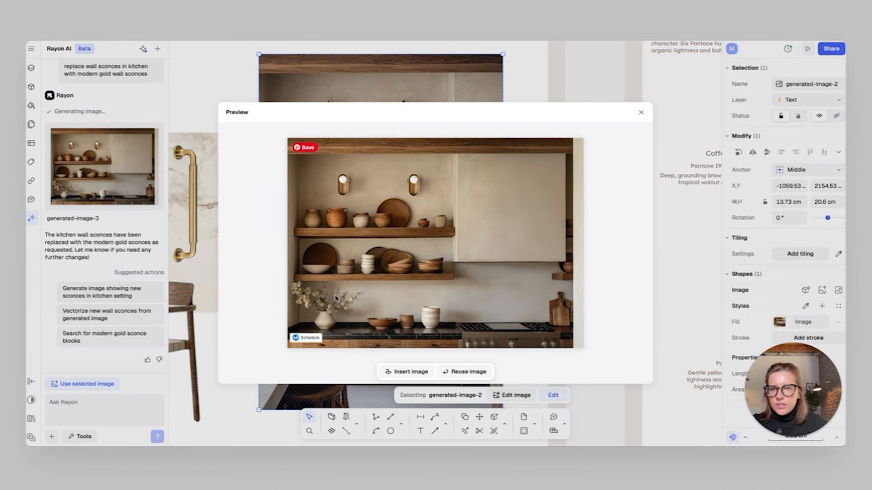
pyautogui.click(407, 372)
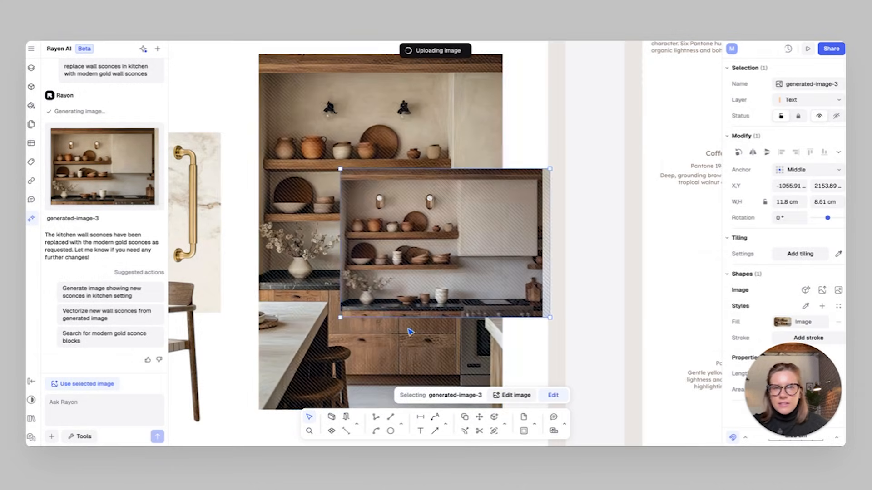
pyautogui.moveTo(427, 255); pyautogui.dragTo(394, 282)
pyautogui.hscroll(-1, 395, 281)
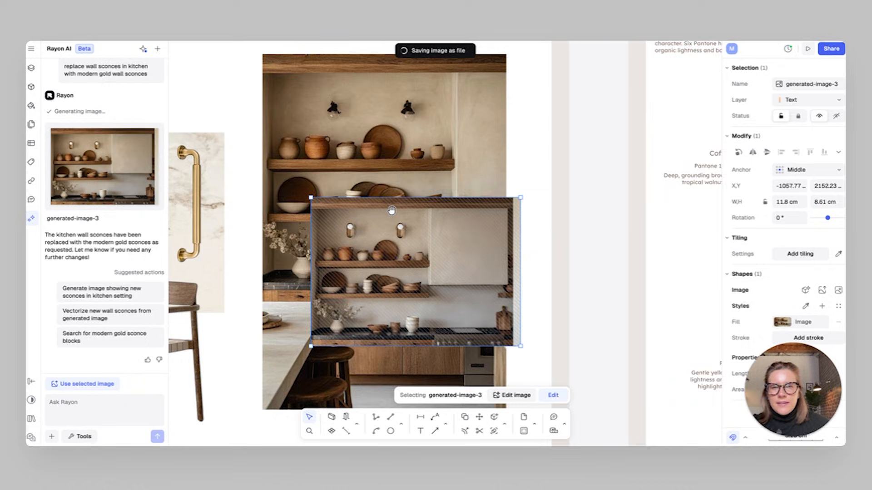
pyautogui.scroll(-2, 462, 251)
pyautogui.hscroll(-1, 462, 251)
# Crop the inserted sconce image to about 7.44 × 8.52 cm and place it over the large kitchen image's lower-left corner
pyautogui.moveTo(508, 245); pyautogui.dragTo(418, 304)
pyautogui.moveTo(495, 259); pyautogui.dragTo(480, 270)
pyautogui.moveTo(433, 298); pyautogui.dragTo(421, 321)
pyautogui.moveTo(446, 278); pyautogui.dragTo(473, 265)
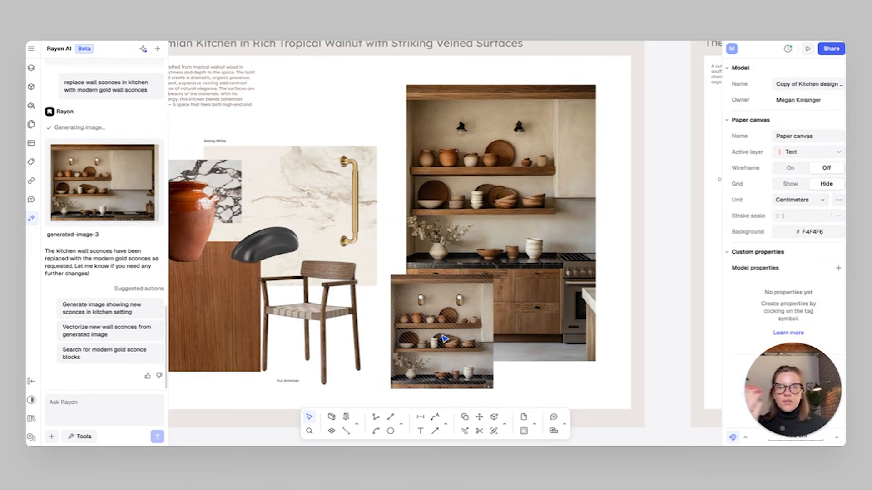
# Examine the gold wall sconces in the cropped image and compare it with the large black marble kitchen image
pyautogui.scroll(10, 444, 339)
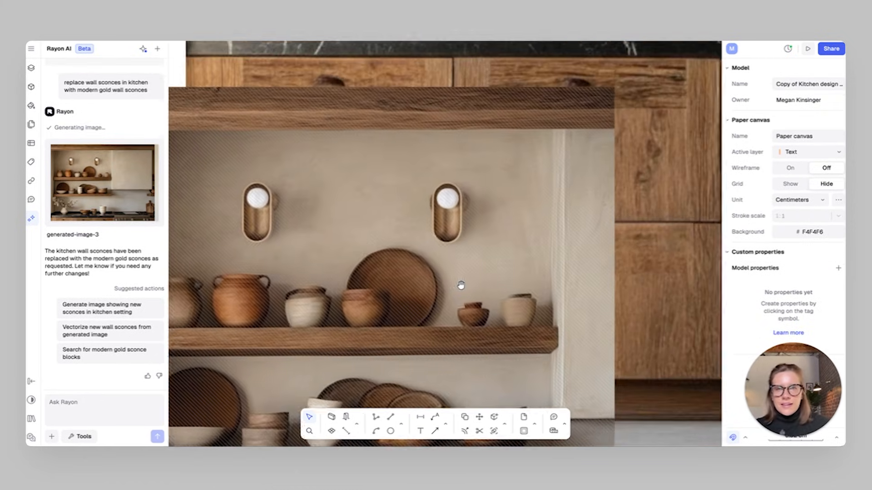
pyautogui.scroll(3, 485, 285)
pyautogui.scroll(6, 335, 220)
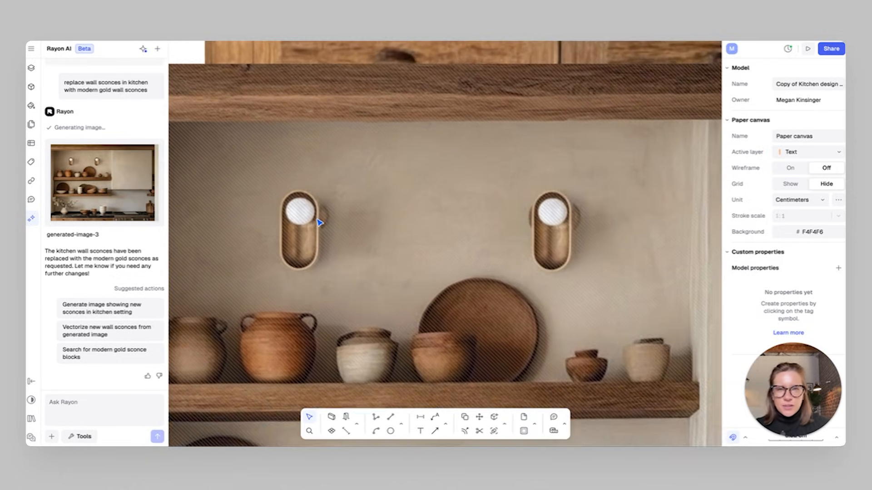
pyautogui.scroll(-8, 319, 222)
pyautogui.scroll(5, 317, 221)
pyautogui.moveTo(317, 220); pyautogui.dragTo(352, 214, button='middle')
pyautogui.scroll(-5, 352, 214)
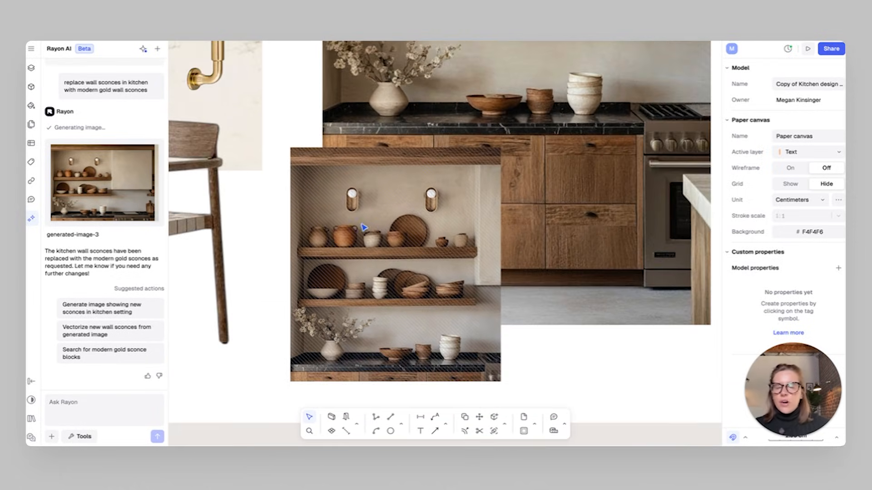
pyautogui.click(558, 182)
pyautogui.scroll(3, 510, 251)
pyautogui.scroll(-3, 502, 255)
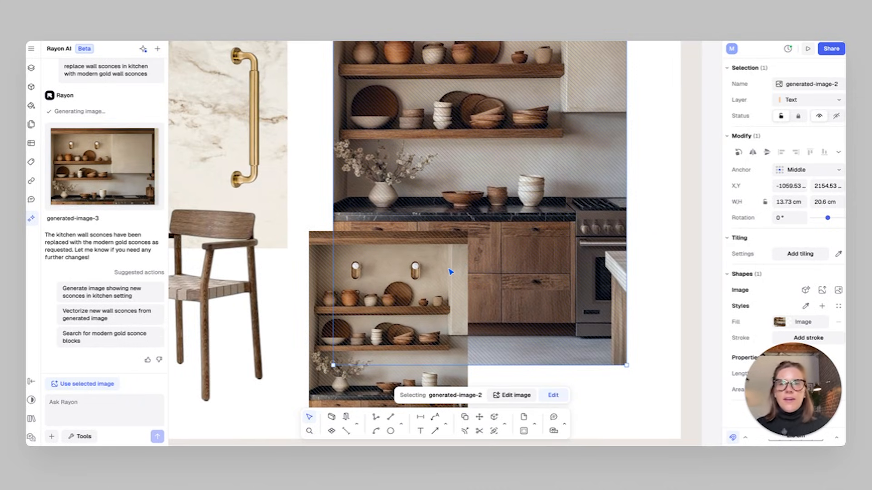
pyautogui.scroll(-3, 457, 256)
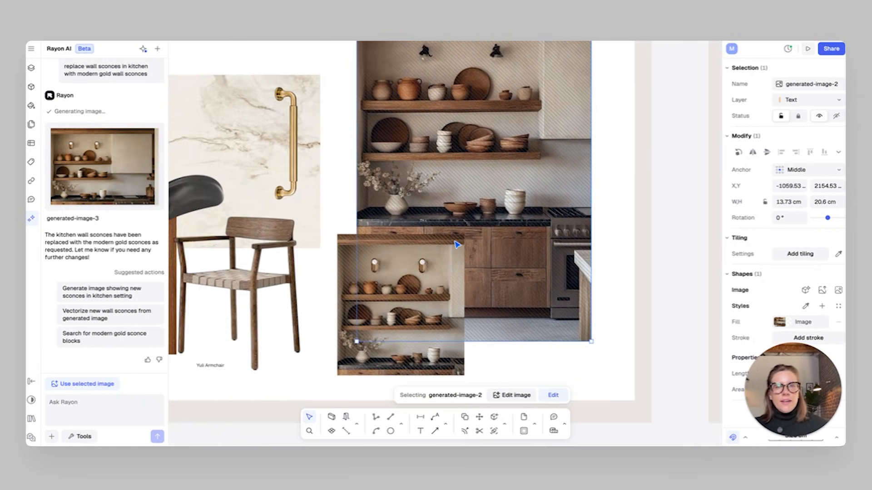
# Shift the cropped sconce image slightly to the left along the large kitchen image's lower edge
pyautogui.click(591, 251)
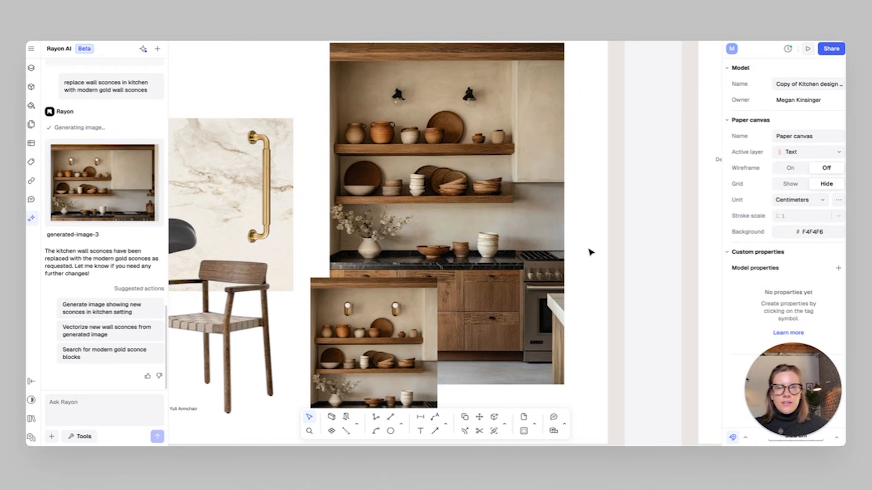
pyautogui.scroll(-1, 460, 286)
pyautogui.scroll(-1, 459, 292)
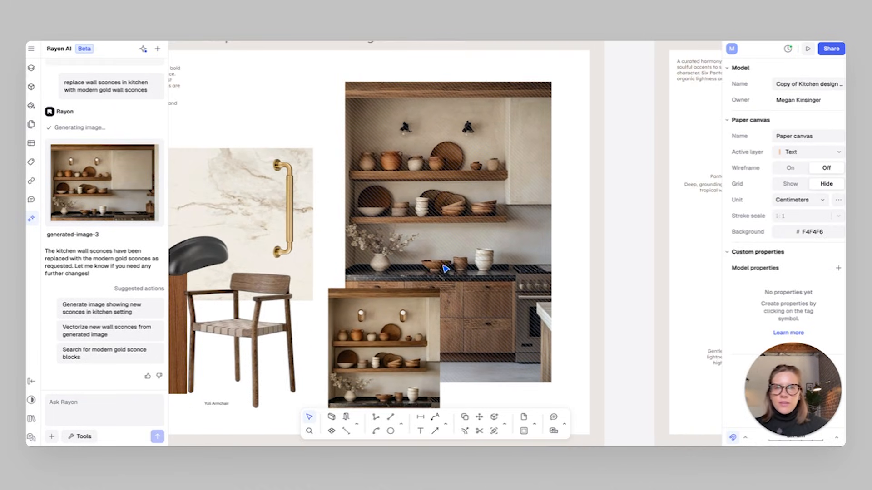
pyautogui.click(454, 231)
pyautogui.click(313, 98)
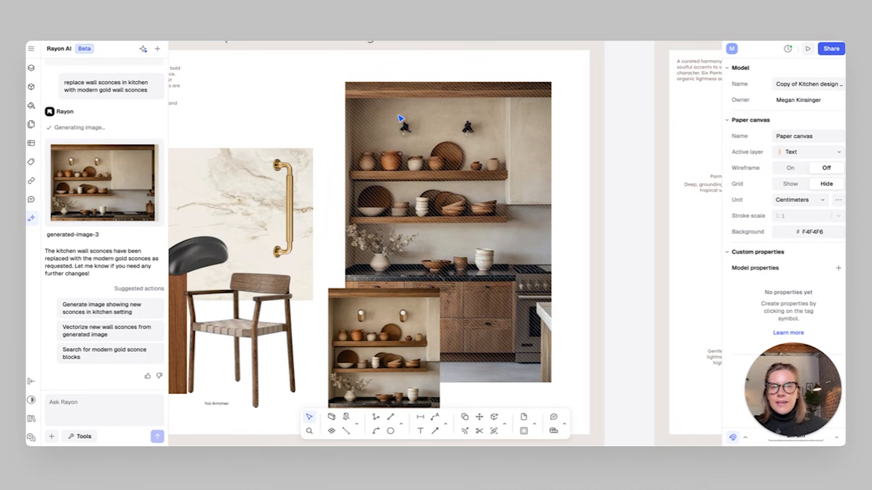
pyautogui.click(410, 211)
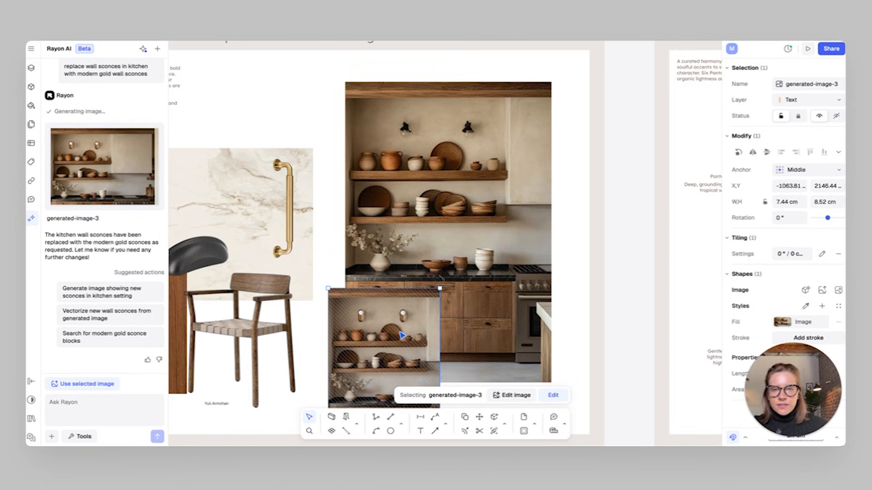
pyautogui.moveTo(402, 335); pyautogui.dragTo(387, 335)
# Attach the large black marble kitchen image to the AI prompt and submit "add a woman wearing an apron cooking in the kitchen"
pyautogui.click(484, 279)
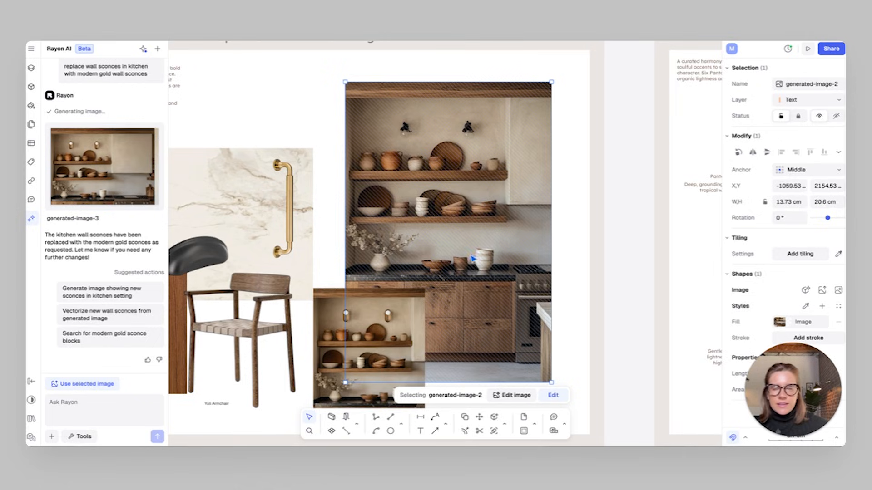
pyautogui.click(90, 388)
pyautogui.click(86, 410)
pyautogui.write('add a woman wearing an apron')
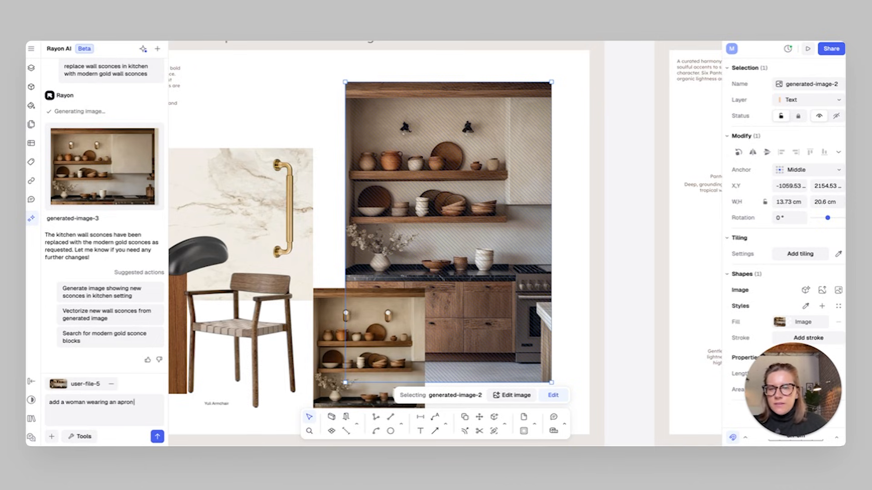
pyautogui.write('ing in t')
pyautogui.write('n')
pyautogui.doubleClick(58, 413)
pyautogui.write('oc')
pyautogui.write('cooking')
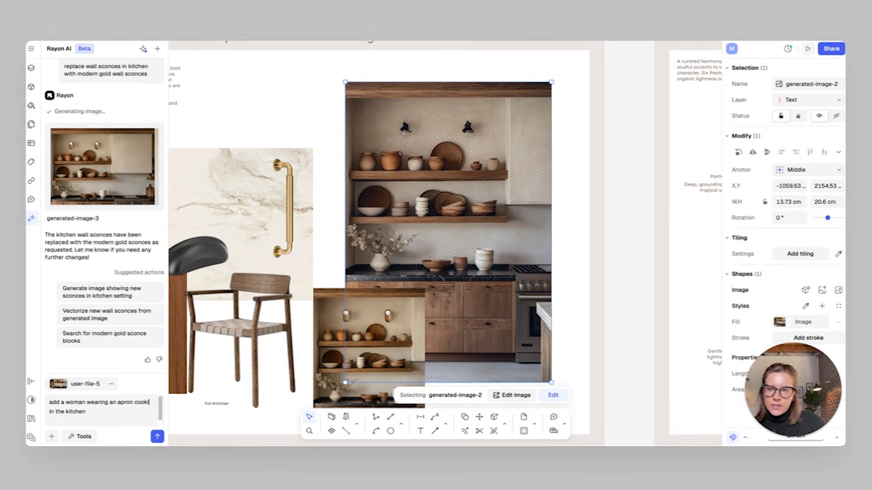
pyautogui.click(157, 437)
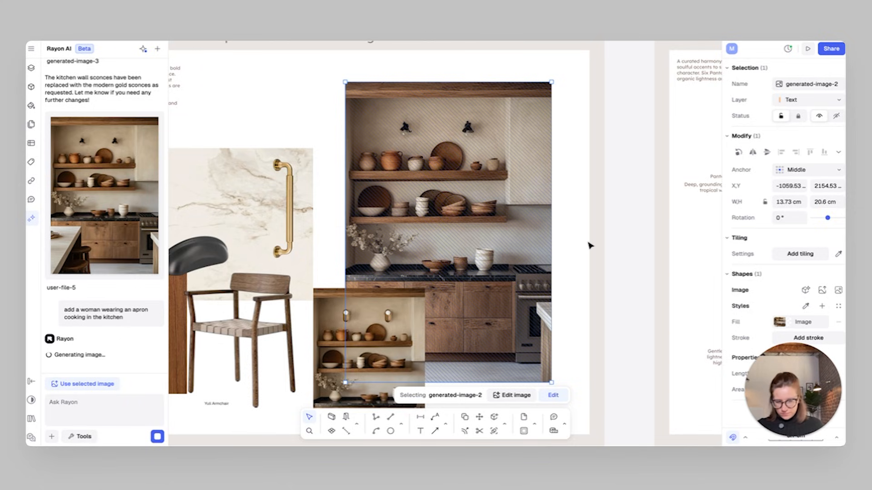
# Preview the generated image of the woman cooking and insert it onto the mood board page
pyautogui.moveTo(141, 259)
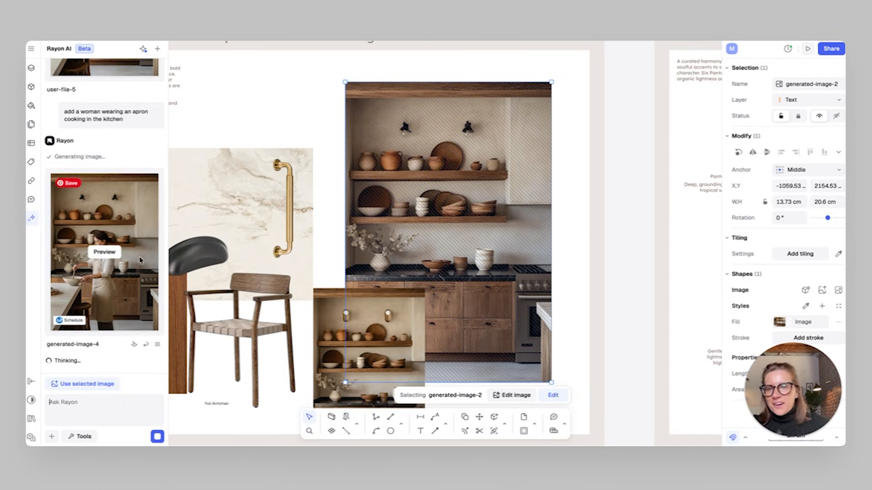
pyautogui.click(107, 254)
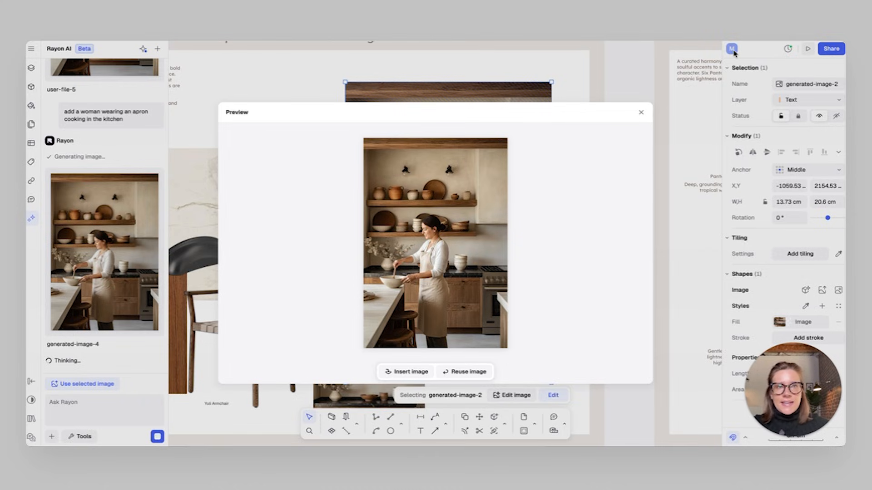
pyautogui.click(641, 113)
pyautogui.click(565, 236)
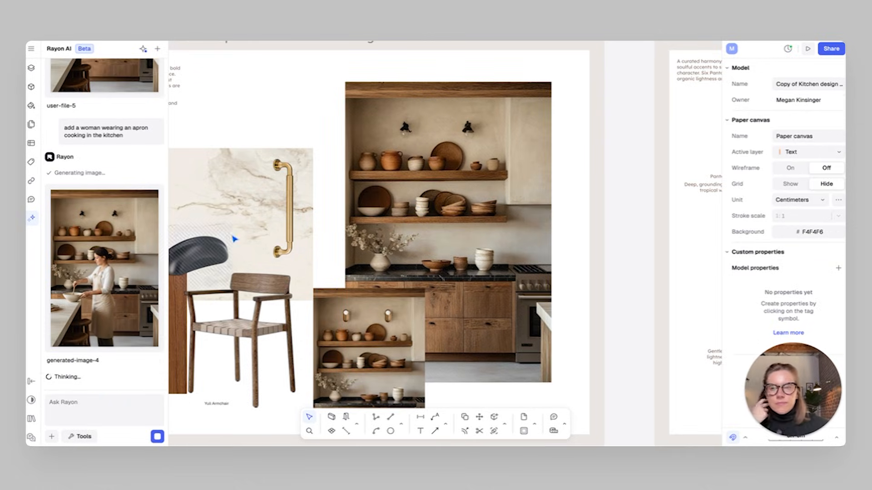
pyautogui.click(135, 339)
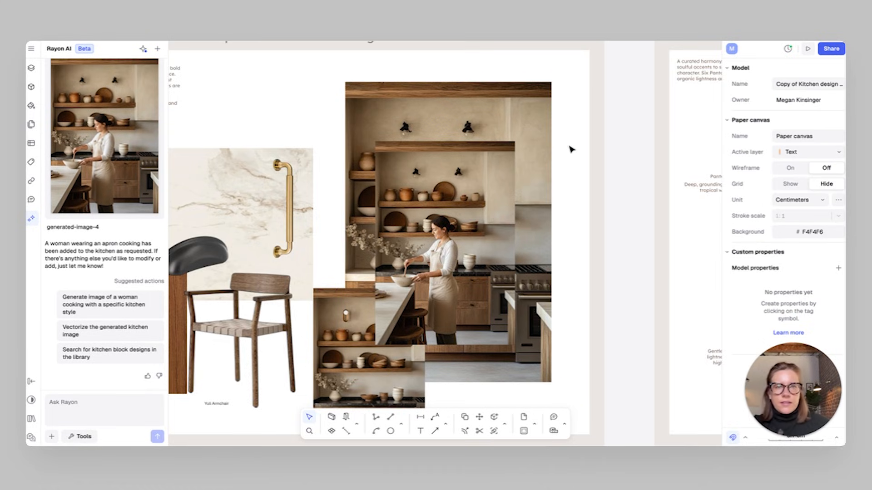
# Delete the previous large kitchen image, then move the woman-cooking image into its place and scale it to about 14.23 × 21.35 cm
pyautogui.click(535, 130)
pyautogui.press('Delete')
pyautogui.moveTo(494, 199); pyautogui.dragTo(543, 129)
pyautogui.moveTo(425, 275); pyautogui.dragTo(350, 382)
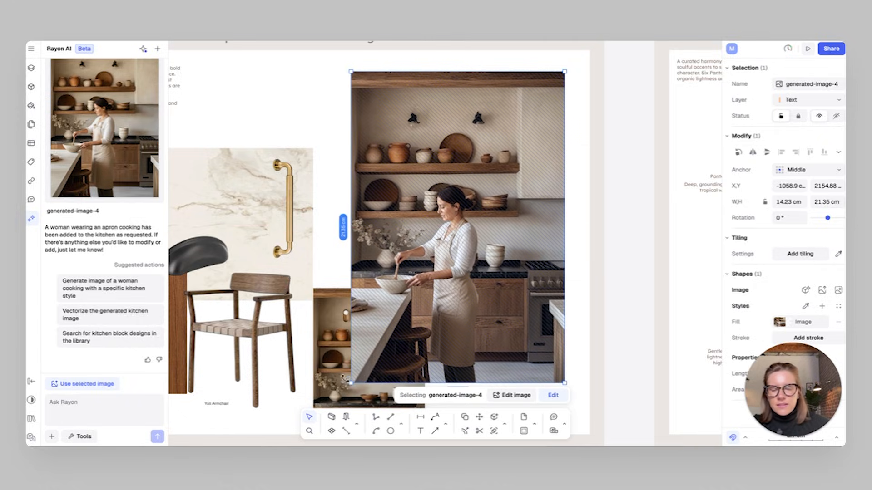
# Bring the cropped gold-sconce image to the front by moving it to the top of the Text layer's stacking order
pyautogui.click(330, 350)
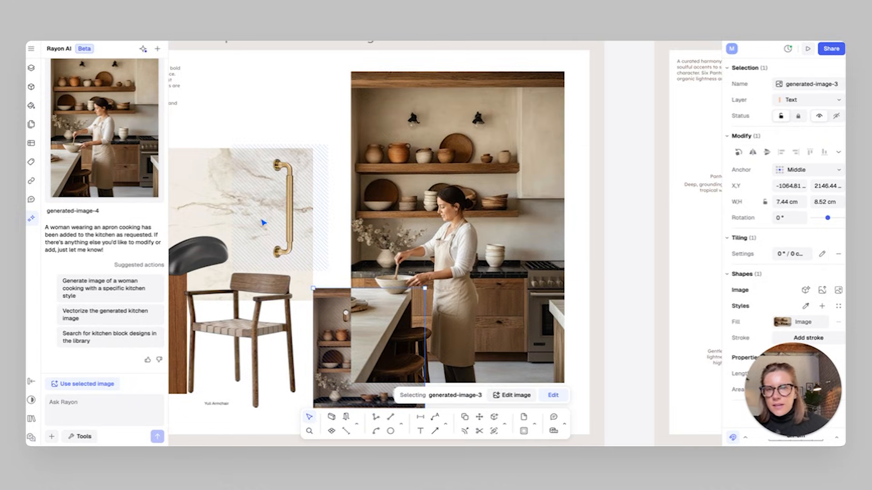
pyautogui.click(31, 68)
pyautogui.click(49, 130)
pyautogui.moveTo(81, 162); pyautogui.dragTo(97, 142)
# Move the sconce image over the light marble sample's upper-right corner and scale it to about 6.59 × 7.55 cm
pyautogui.moveTo(417, 338); pyautogui.dragTo(423, 117)
pyautogui.moveTo(430, 185); pyautogui.dragTo(417, 171)
pyautogui.moveTo(497, 153); pyautogui.dragTo(430, 172)
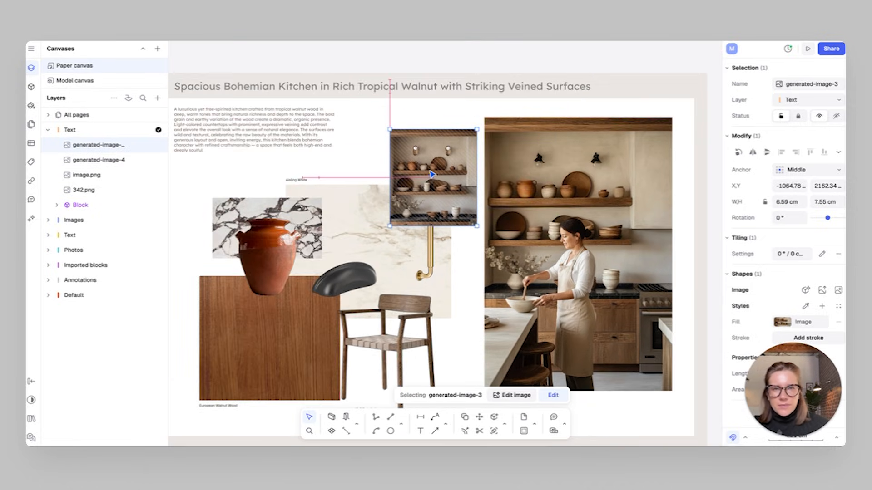
# Bring the gold handle image in front of the sconce image and nudge it slightly to the right
pyautogui.click(434, 260)
pyautogui.moveTo(86, 175); pyautogui.dragTo(89, 140)
pyautogui.moveTo(432, 245); pyautogui.dragTo(439, 248)
pyautogui.click(467, 113)
# Examine the updated mood board layout and the woman-cooking kitchen image on the page
pyautogui.moveTo(539, 198); pyautogui.dragTo(468, 188, button='middle')
pyautogui.scroll(-1, 584, 234)
pyautogui.moveTo(529, 236)
pyautogui.mouseDown(button='middle')
pyautogui.moveTo(619, 245)
pyautogui.moveTo(534, 231)
pyautogui.mouseUp(button='middle')
pyautogui.scroll(-1, 613, 240)
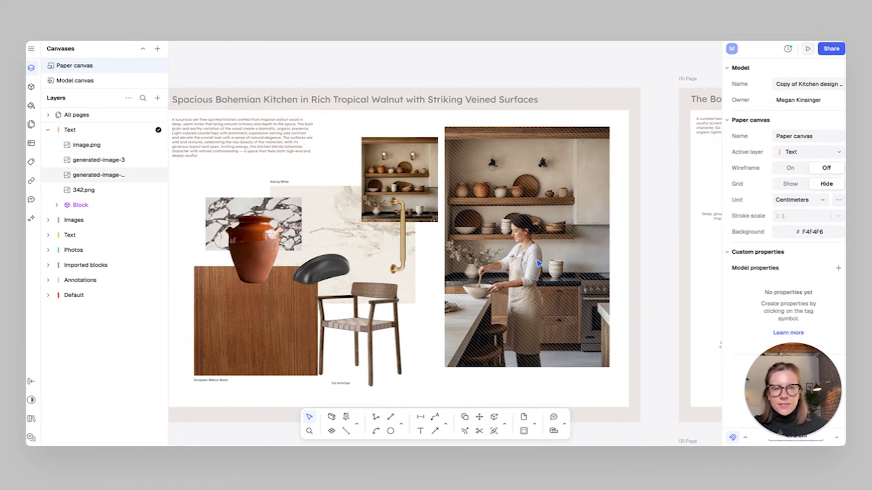
pyautogui.scroll(2, 542, 279)
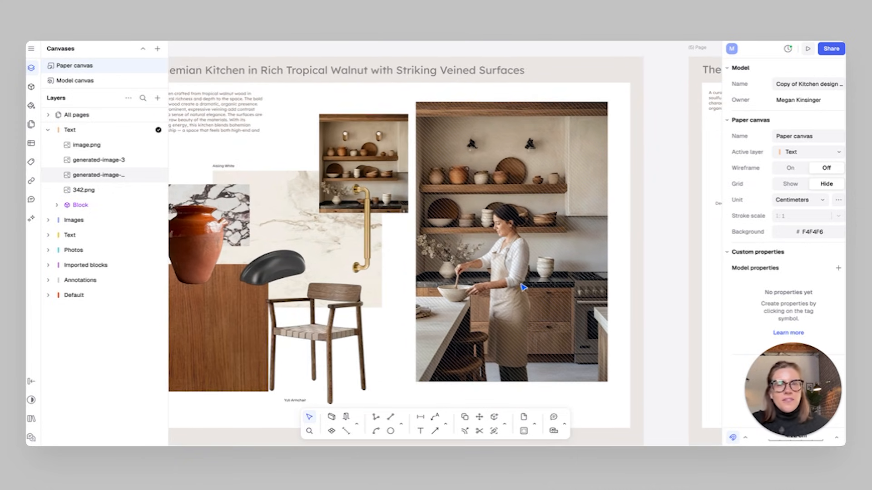
pyautogui.click(518, 270)
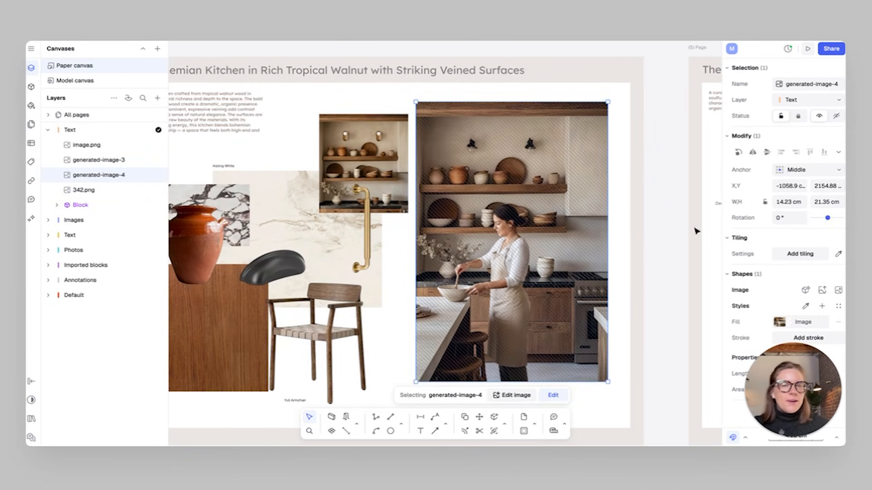
pyautogui.scroll(-1, 534, 320)
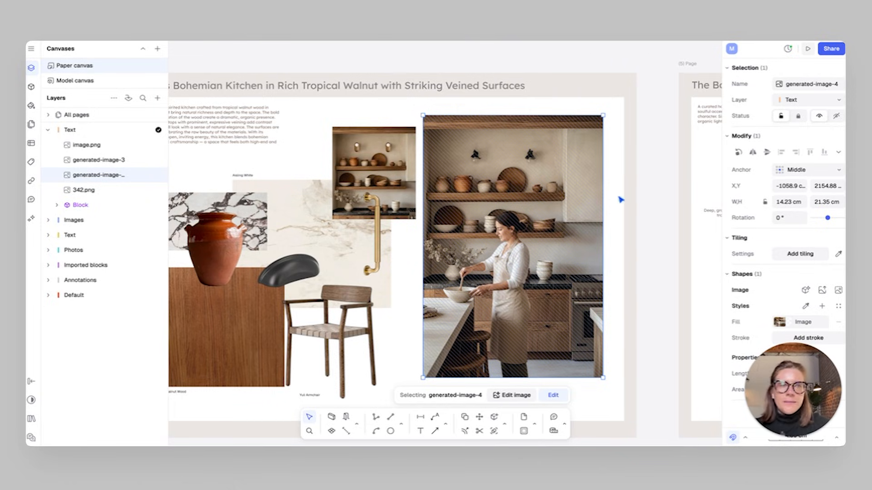
pyautogui.scroll(-1, 532, 233)
pyautogui.scroll(-2, 531, 233)
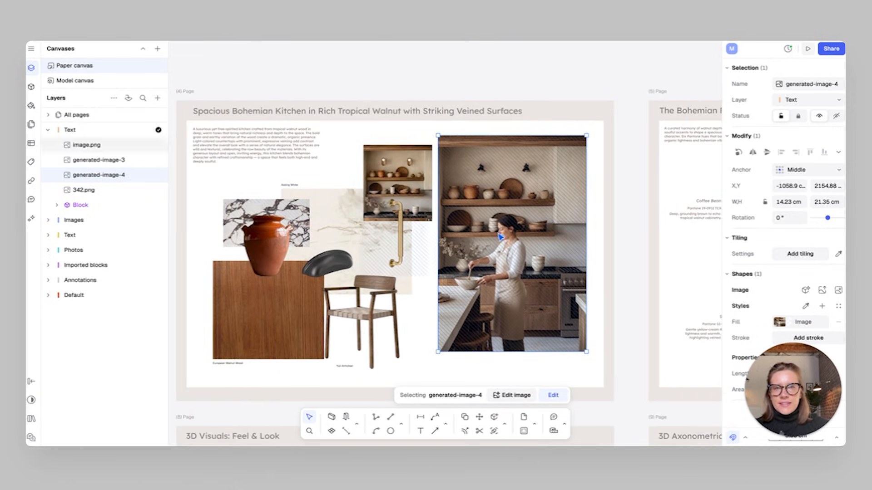
# Deselect the woman-cooking kitchen image and look over the full set of presentation pages
pyautogui.moveTo(607, 261); pyautogui.dragTo(581, 270, button='middle')
pyautogui.scroll(-2, 598, 178)
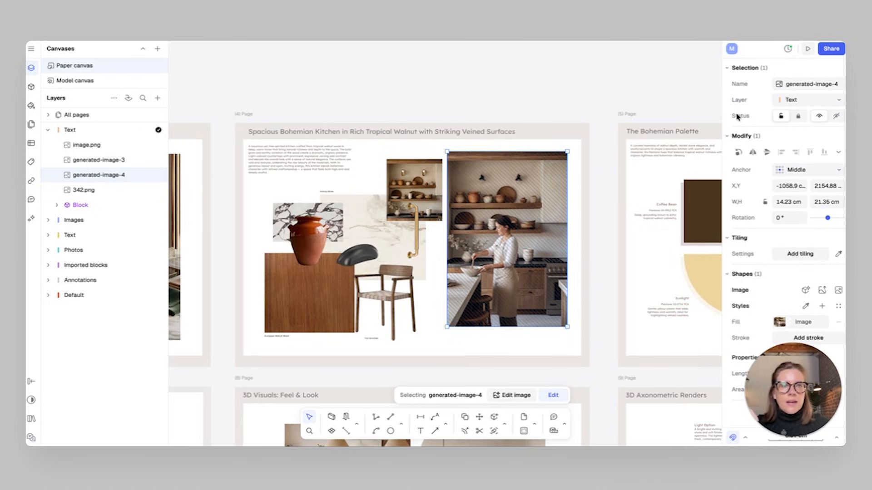
pyautogui.click(585, 119)
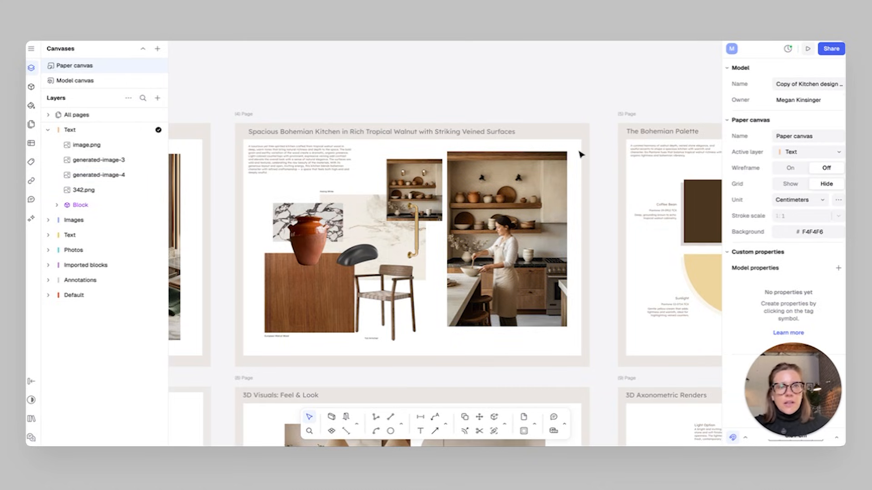
pyautogui.scroll(-5, 580, 155)
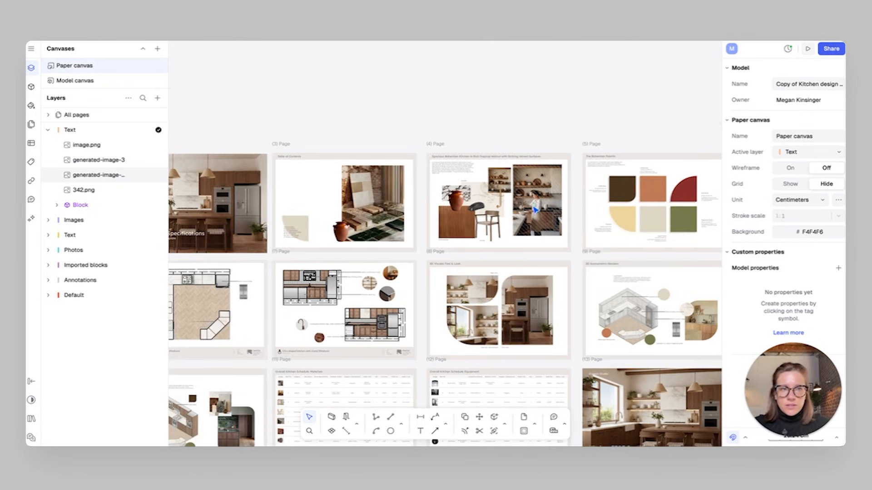
pyautogui.scroll(-2, 537, 210)
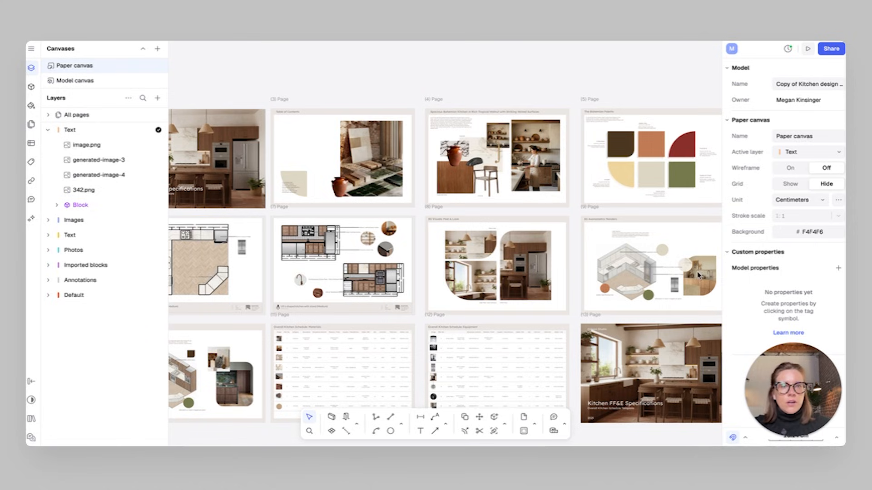
# Check the invitation roles in the sharing settings, keeping Editor, and enable the public link for the model
pyautogui.click(832, 49)
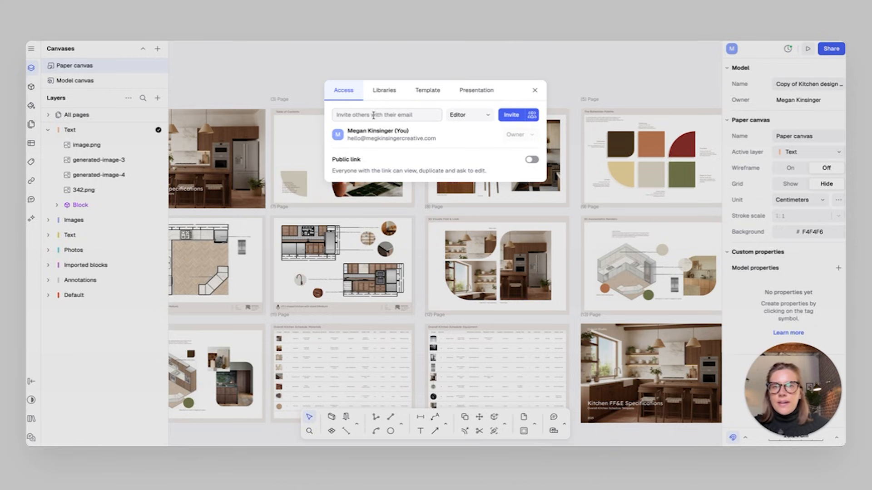
pyautogui.click(475, 116)
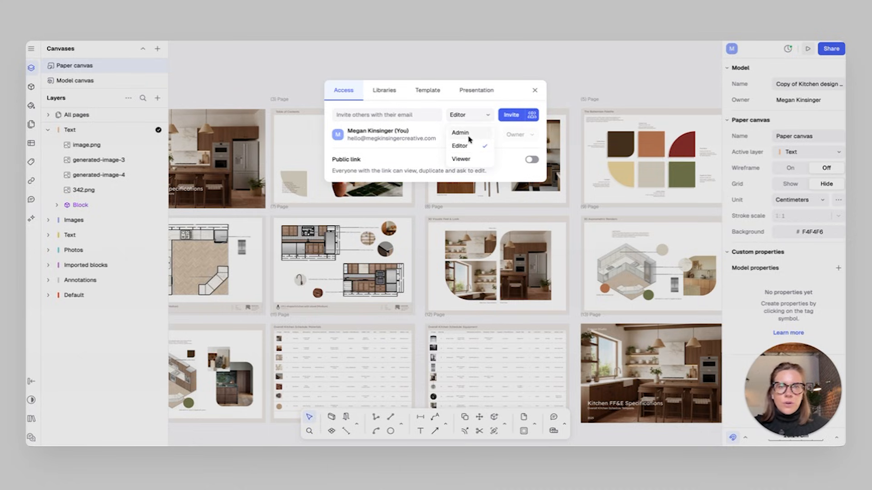
pyautogui.click(488, 115)
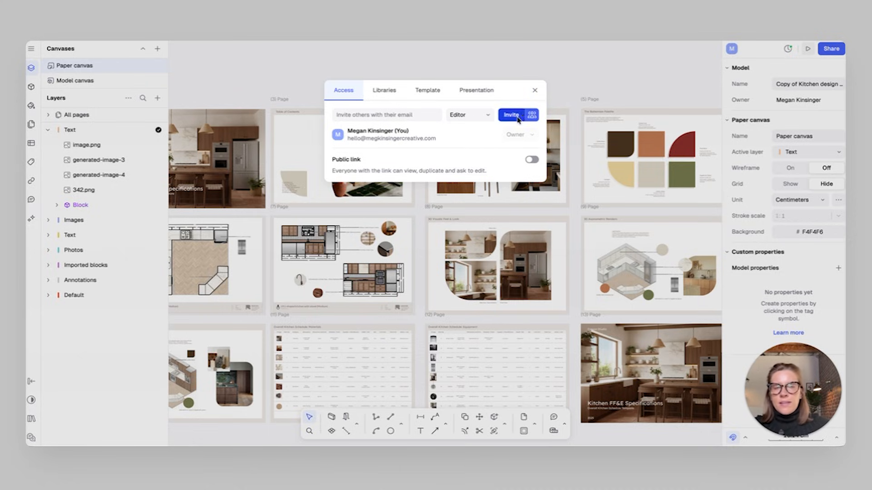
pyautogui.click(532, 160)
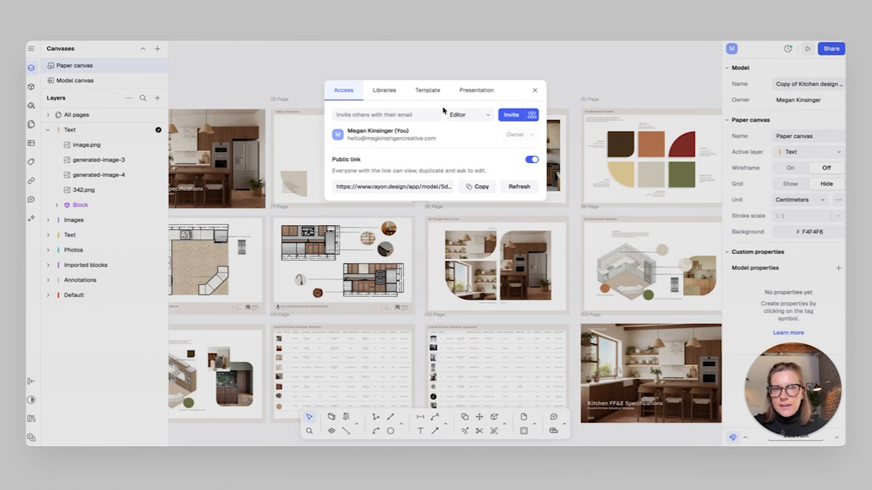
# Publish all pages as a presentation and copy the presentation's link
pyautogui.click(480, 93)
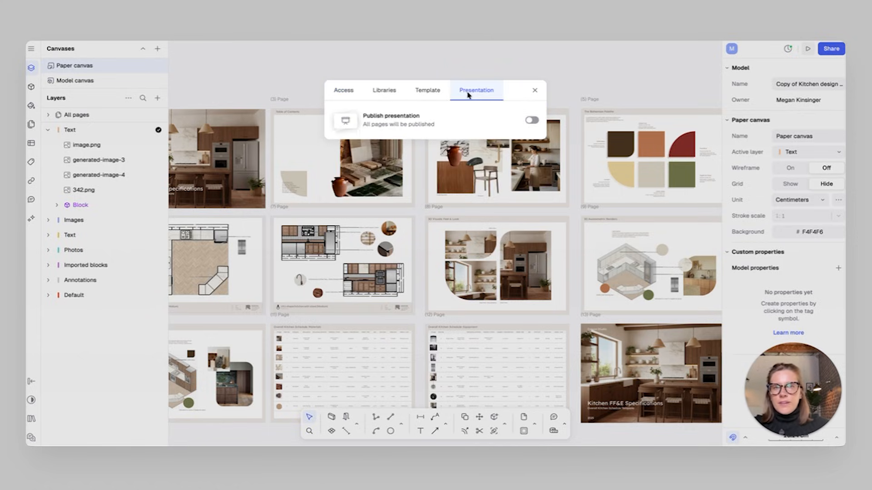
pyautogui.click(531, 121)
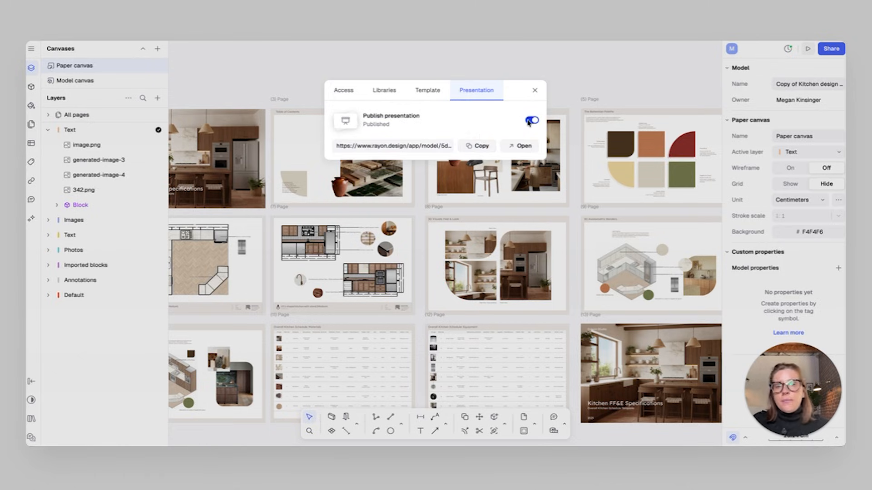
pyautogui.click(480, 147)
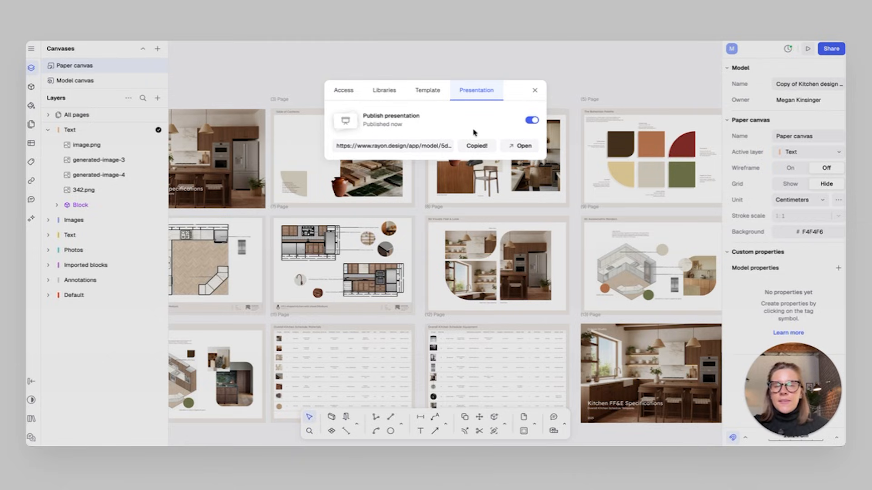